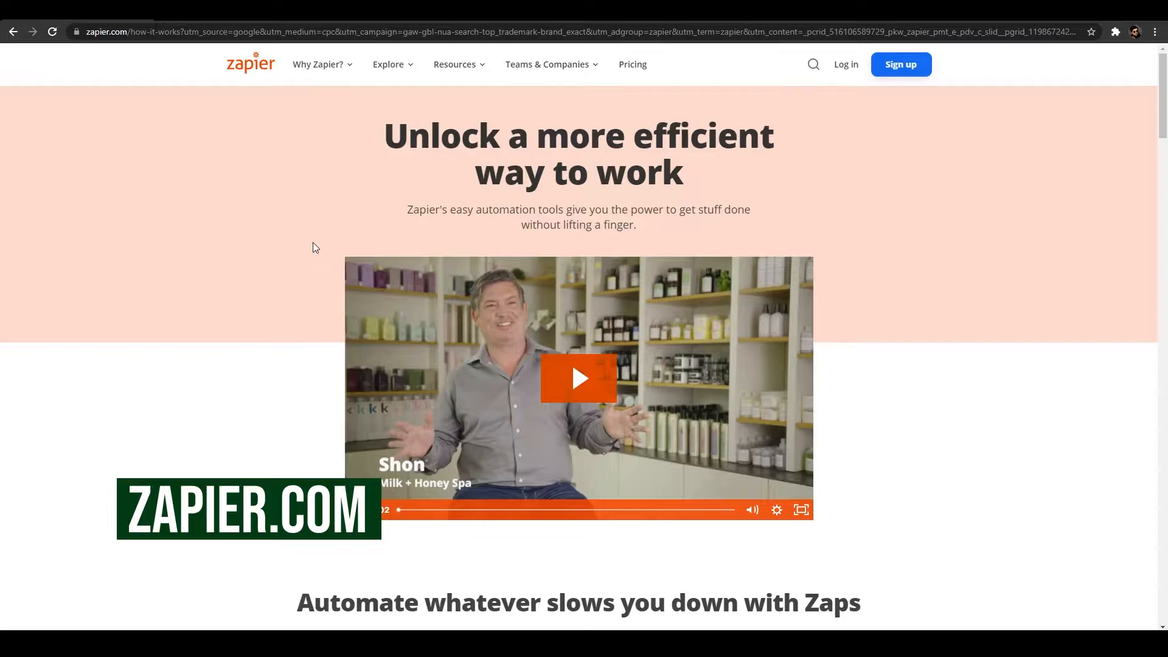
- Start creating a new Zapier account, signing up with Google
scroll(275, 274, "down", 8)
scroll(278, 270, "up", 4)
scroll(277, 272, "up", 4)
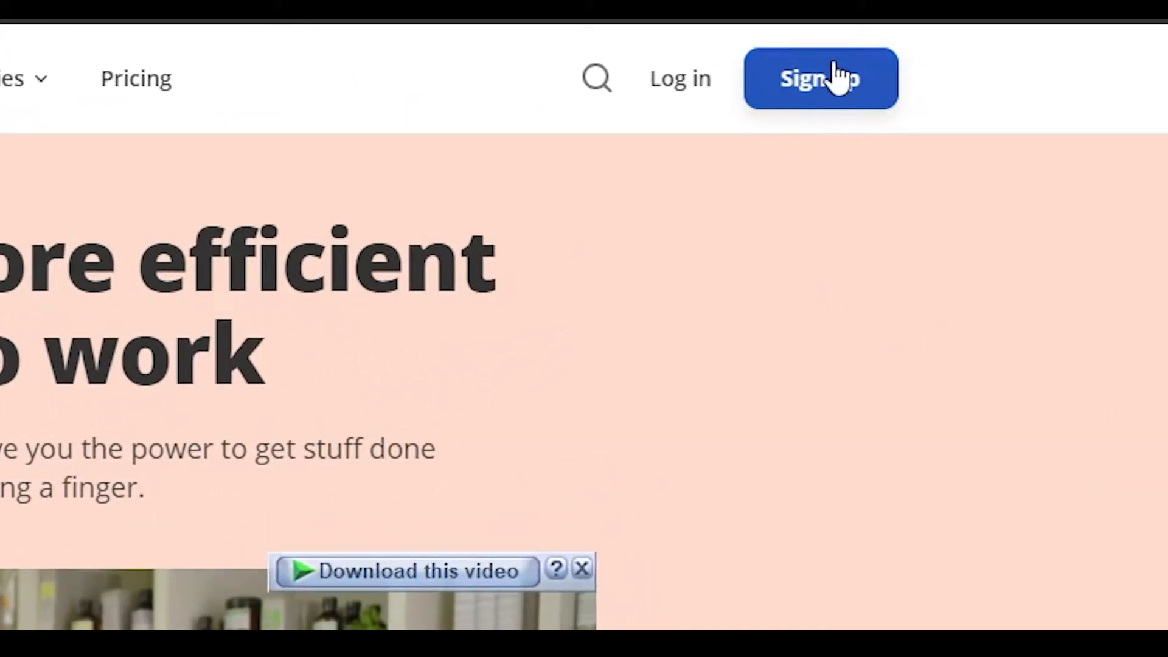
left_click(813, 82)
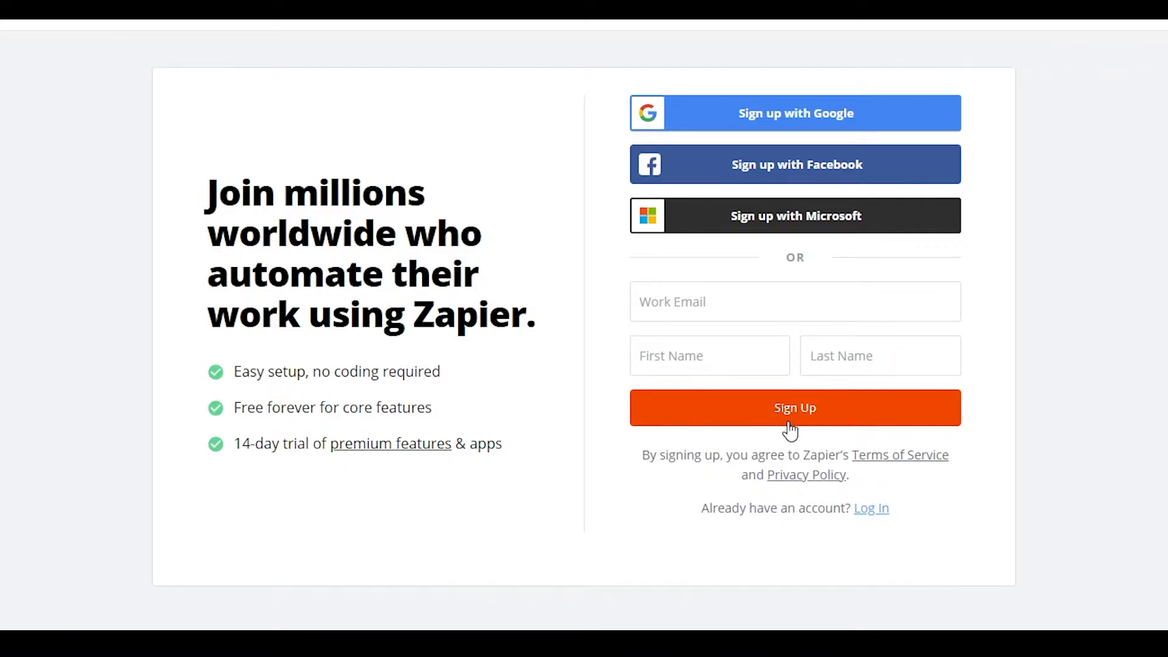
left_click(792, 116)
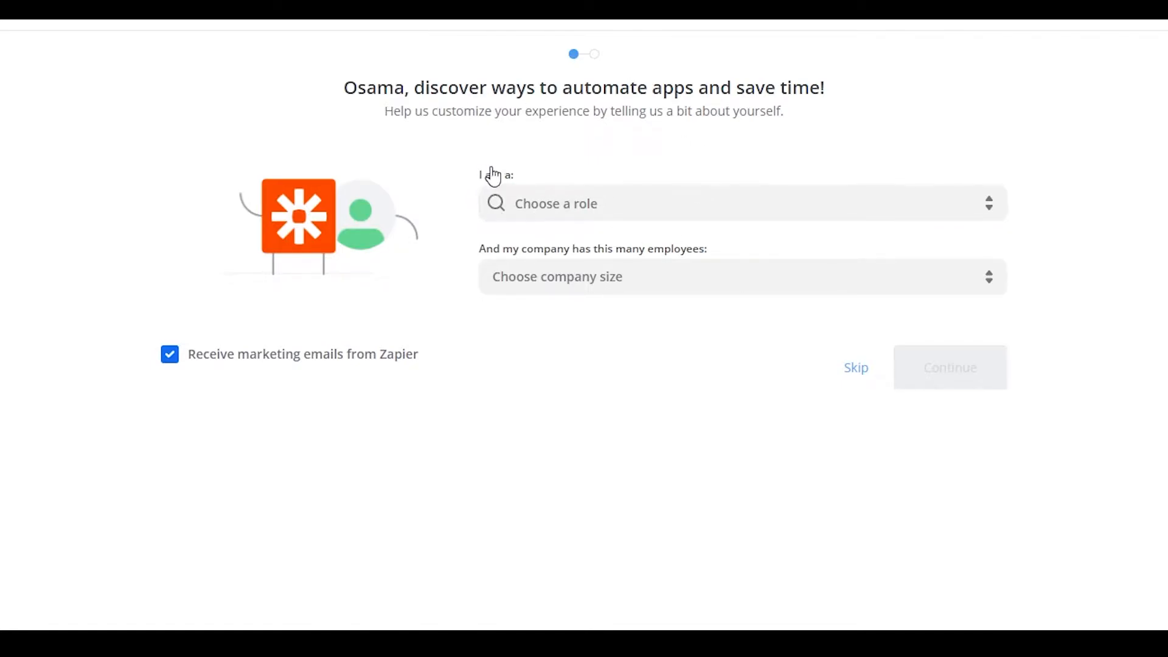
- Choose Project Manager as the role in the onboarding questionnaire
left_click(572, 204)
scroll(574, 279, "down", 10)
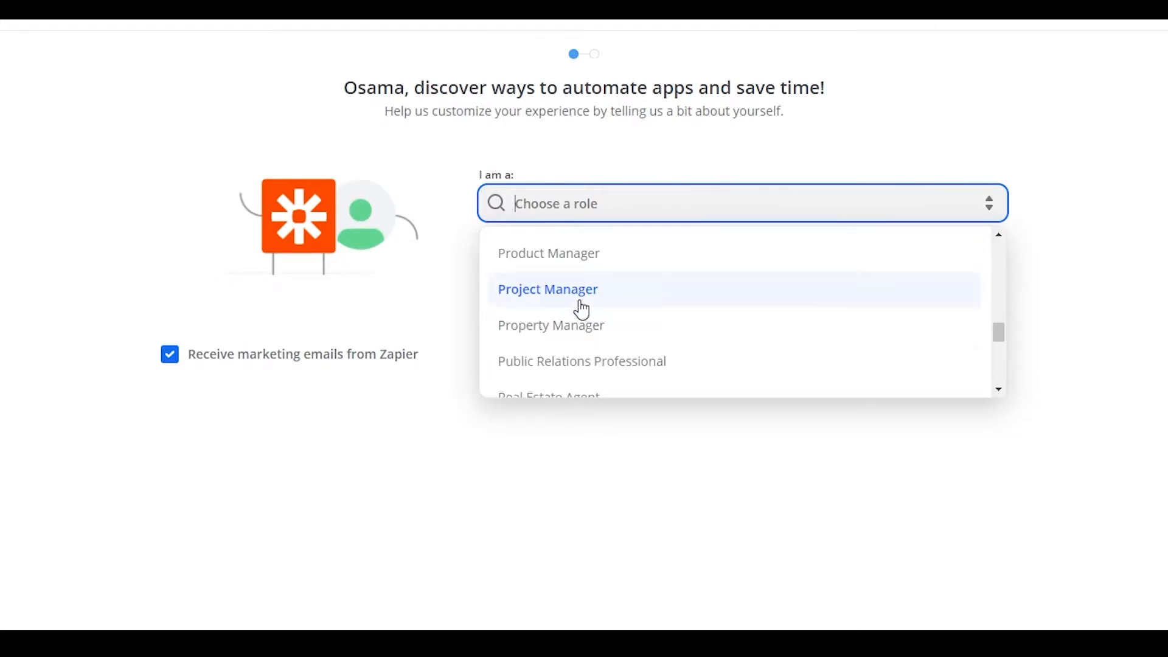
left_click(580, 304)
- Set the company size to 1-4 employees, opt out of Zapier's marketing emails and submit the page
left_click(566, 292)
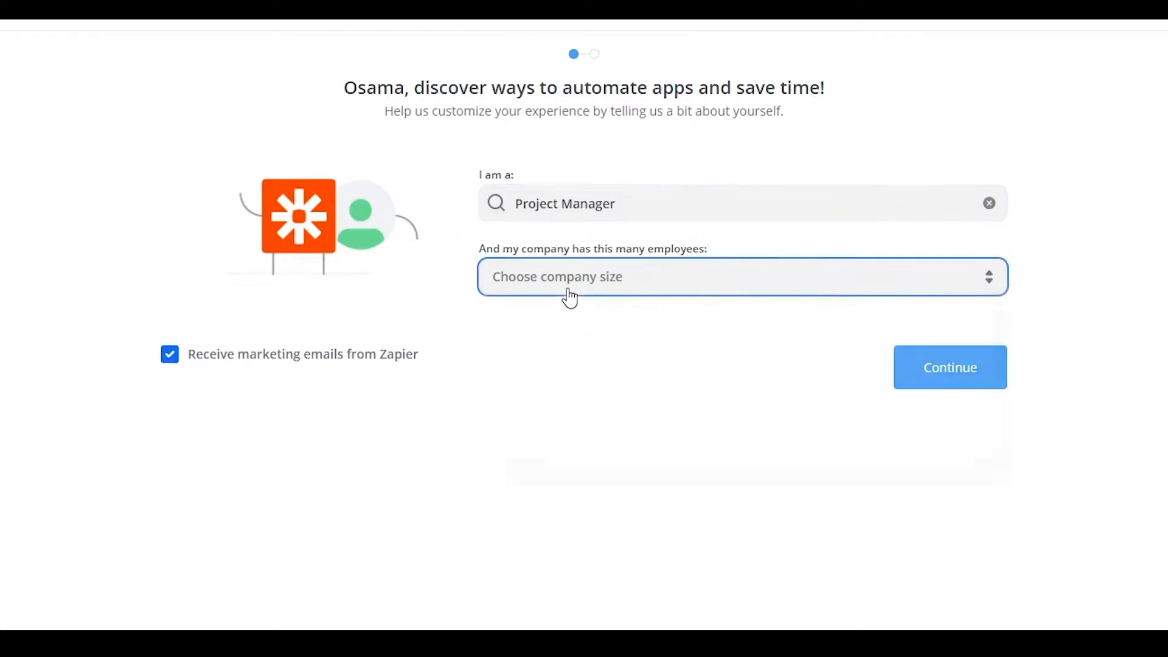
scroll(582, 365, "down", 3)
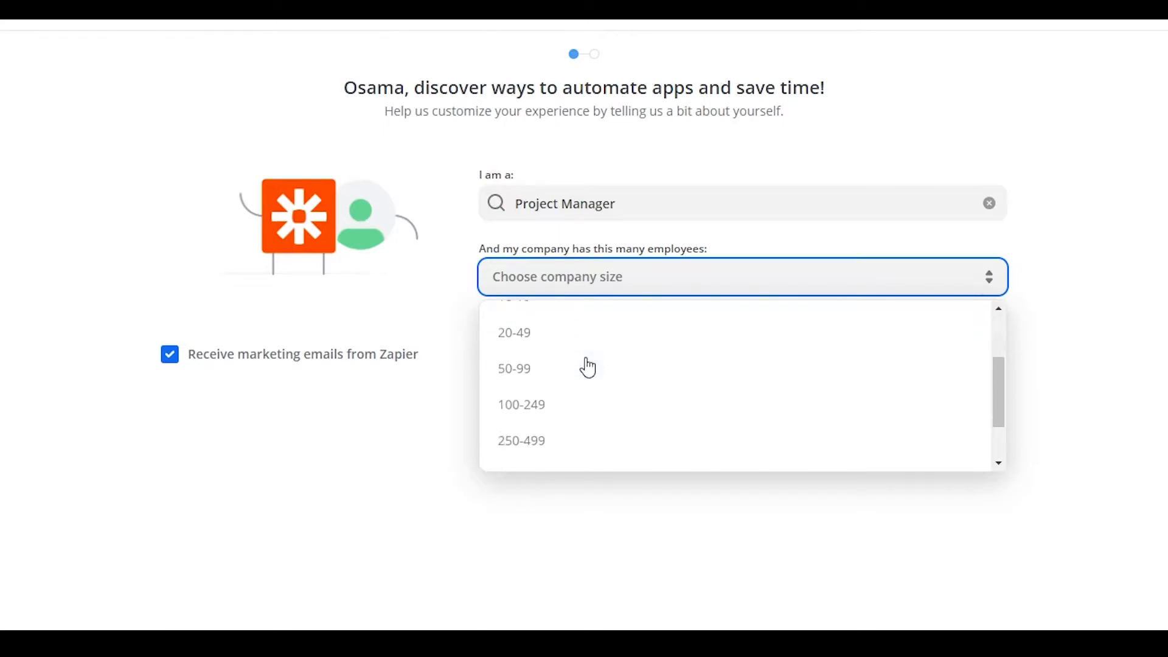
scroll(587, 372, "up", 3)
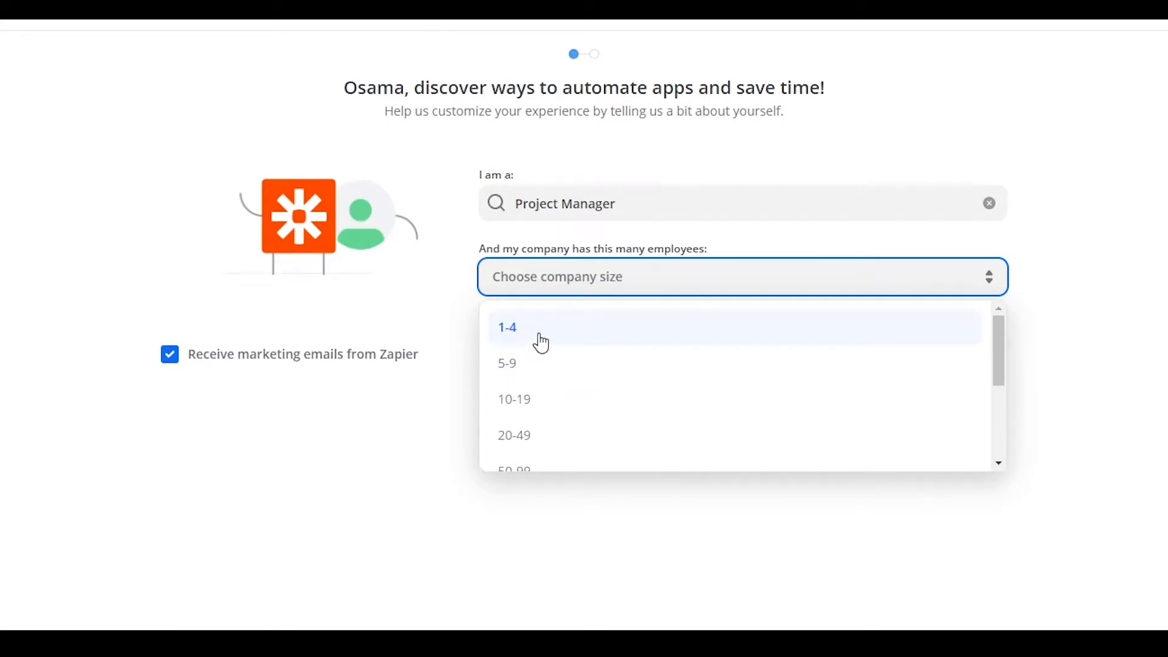
left_click(540, 343)
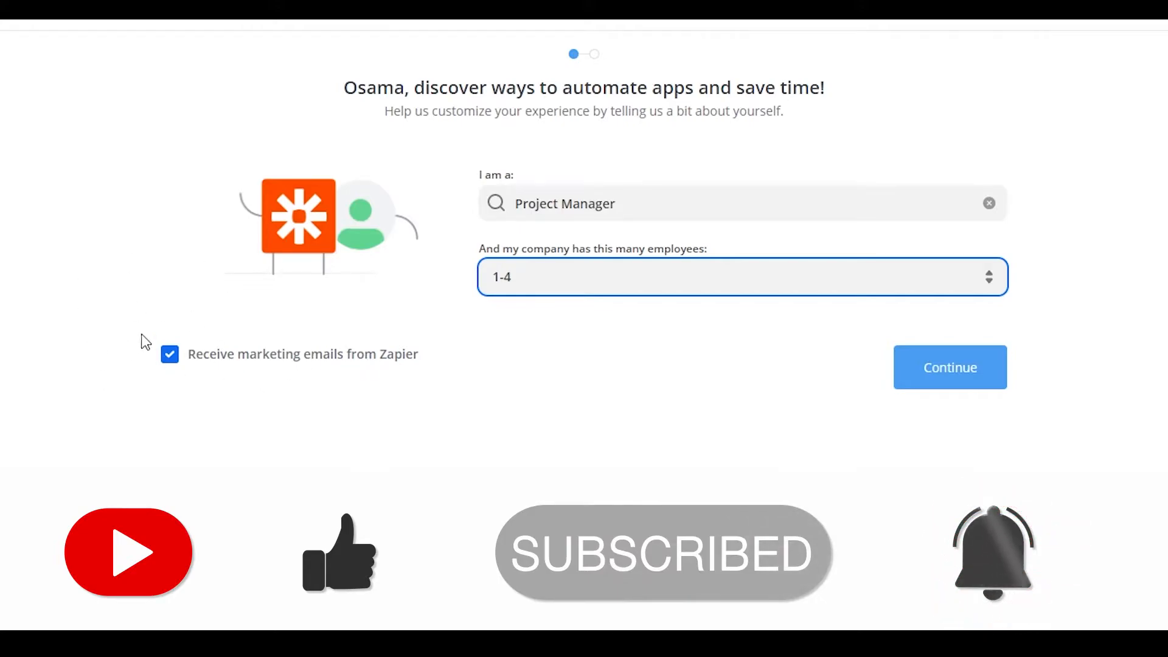
left_click(164, 359)
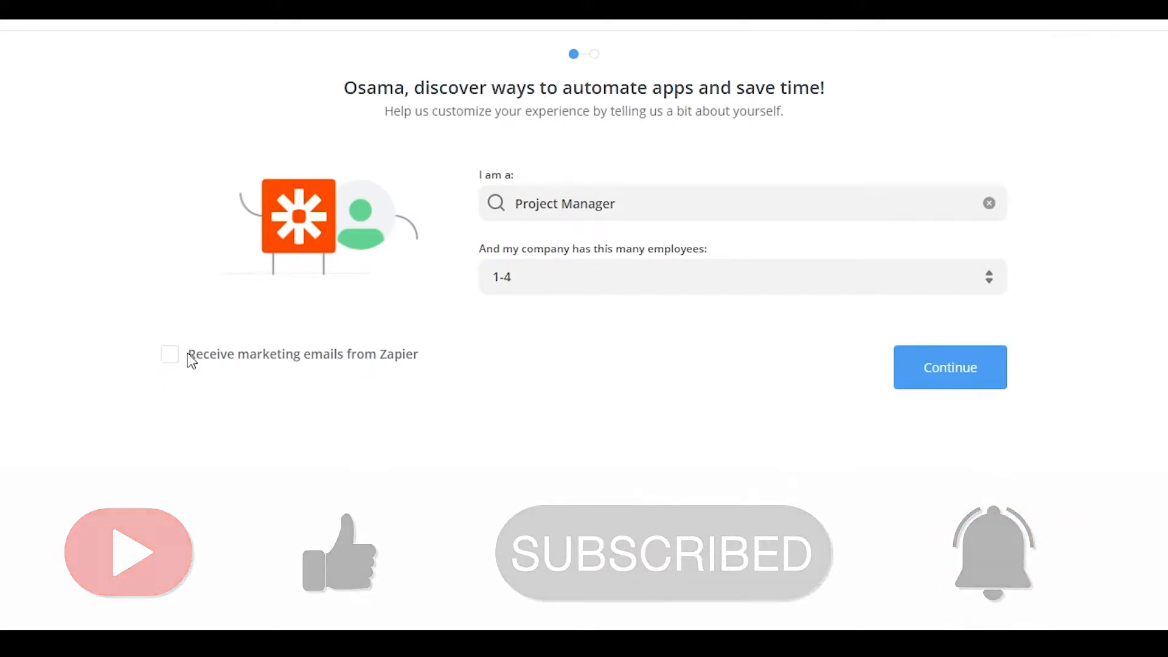
left_click(940, 368)
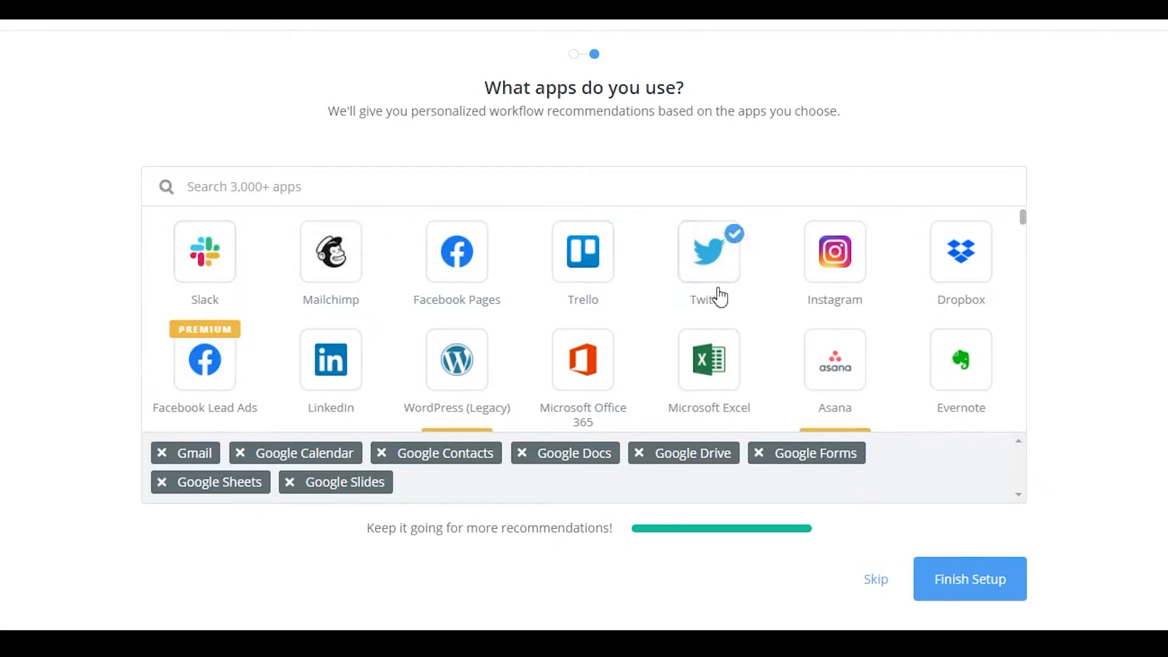
- Browse the list of available apps on the onboarding page and return to its beginning
scroll(773, 329, "down", 10)
scroll(768, 318, "down", 15)
scroll(766, 315, "down", 15)
scroll(776, 338, "down", 15)
scroll(779, 382, "down", 15)
scroll(779, 382, "down", 15)
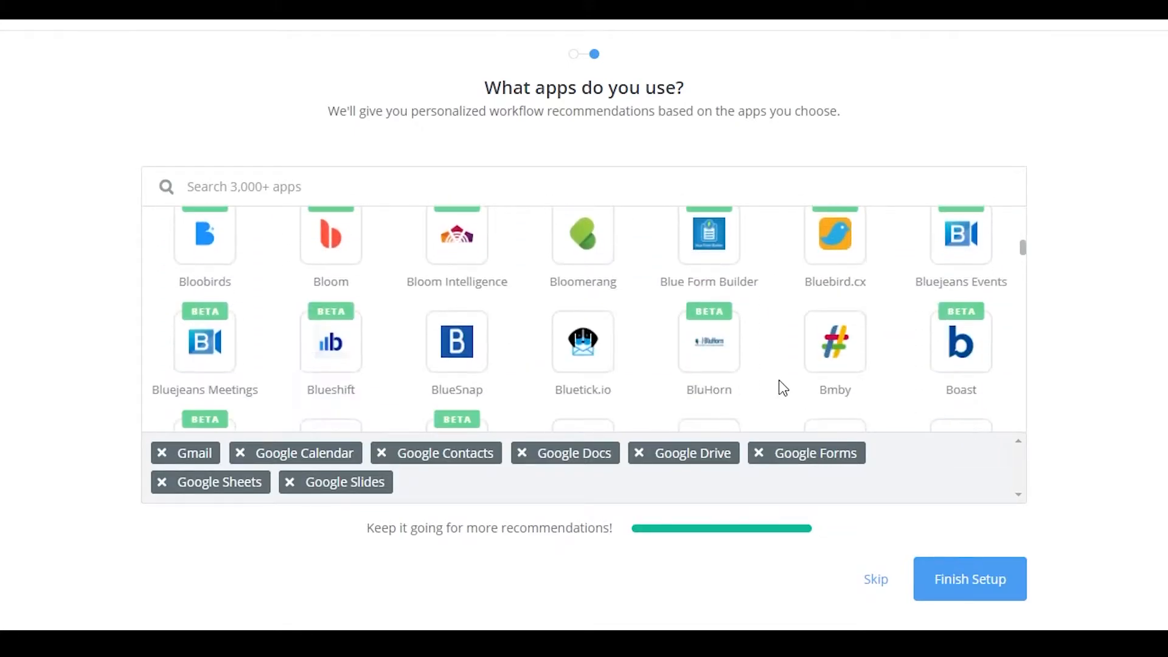
scroll(783, 388, "down", 5)
scroll(998, 279, "down", 4)
left_click_drag(1022, 253, 1052, 200)
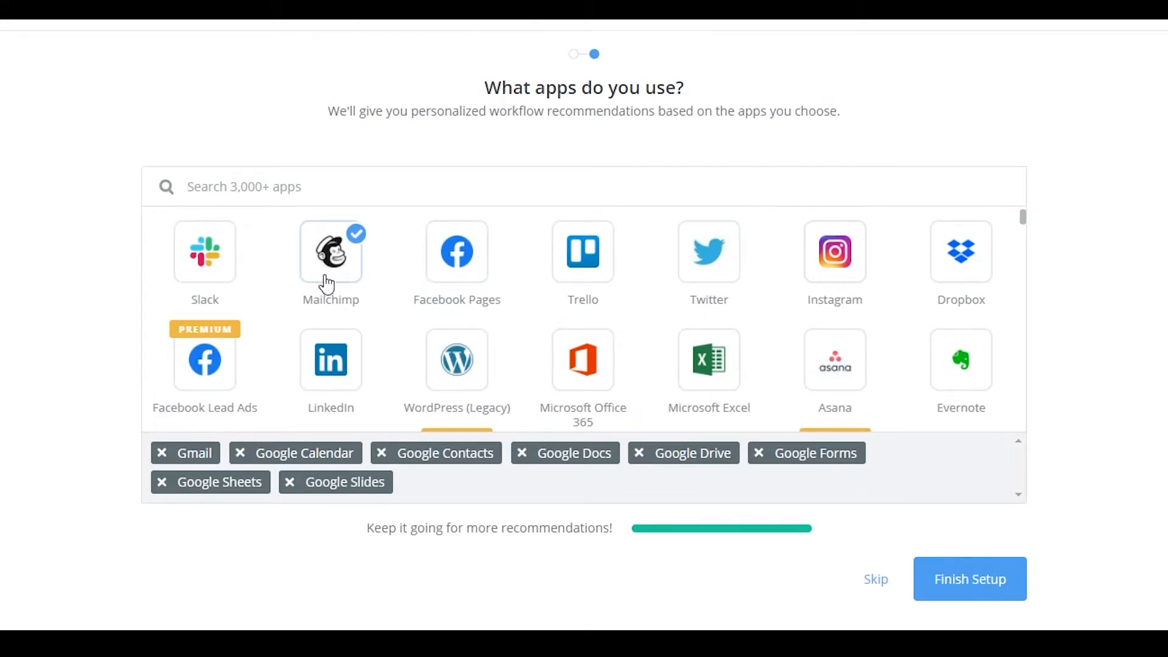
scroll(365, 292, "down", 5)
scroll(426, 371, "up", 5)
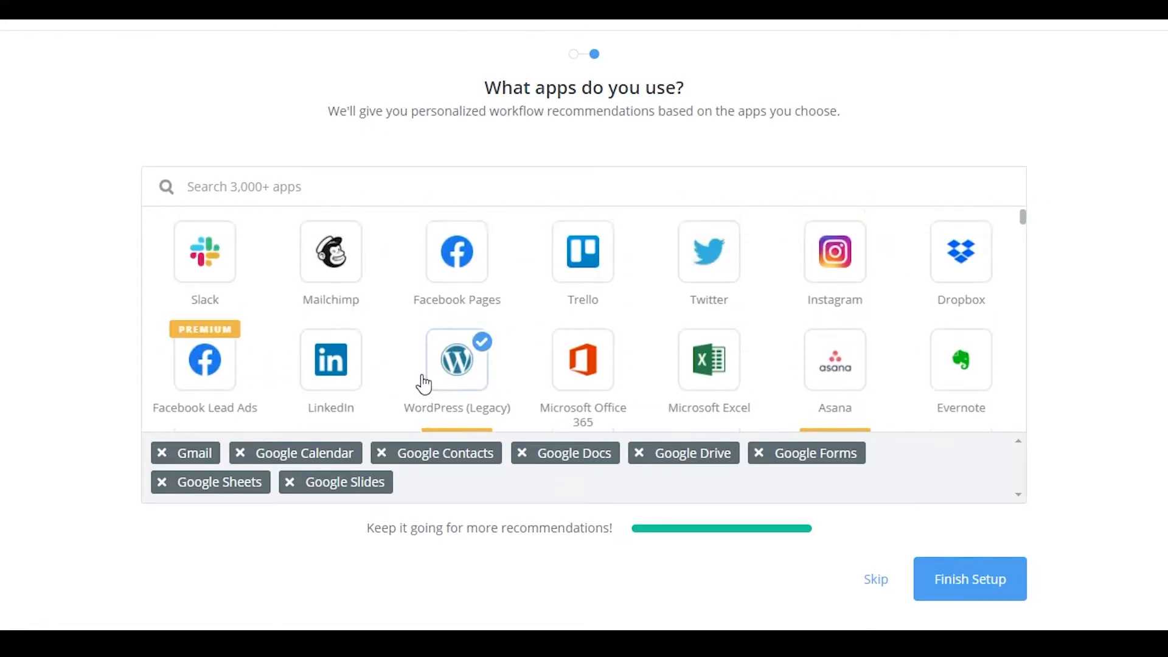
- Add Slack, Facebook Pages, Trello, Twitter, Instagram, Dropbox and LinkedIn to the apps in use
left_click(207, 263)
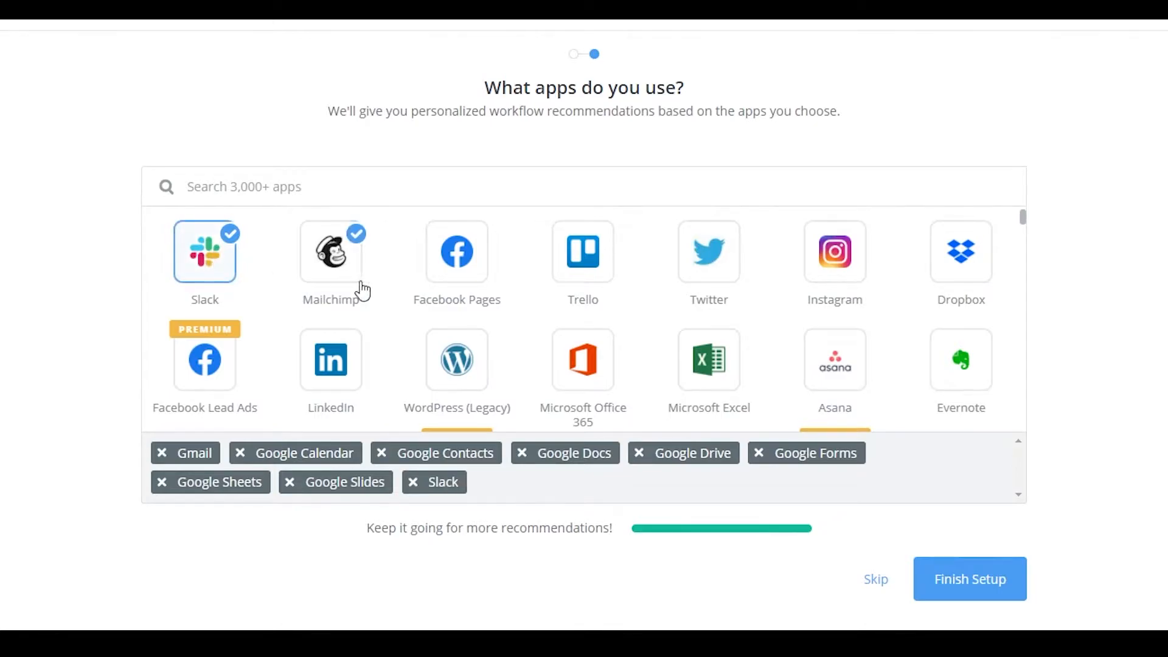
left_click(477, 269)
left_click(600, 276)
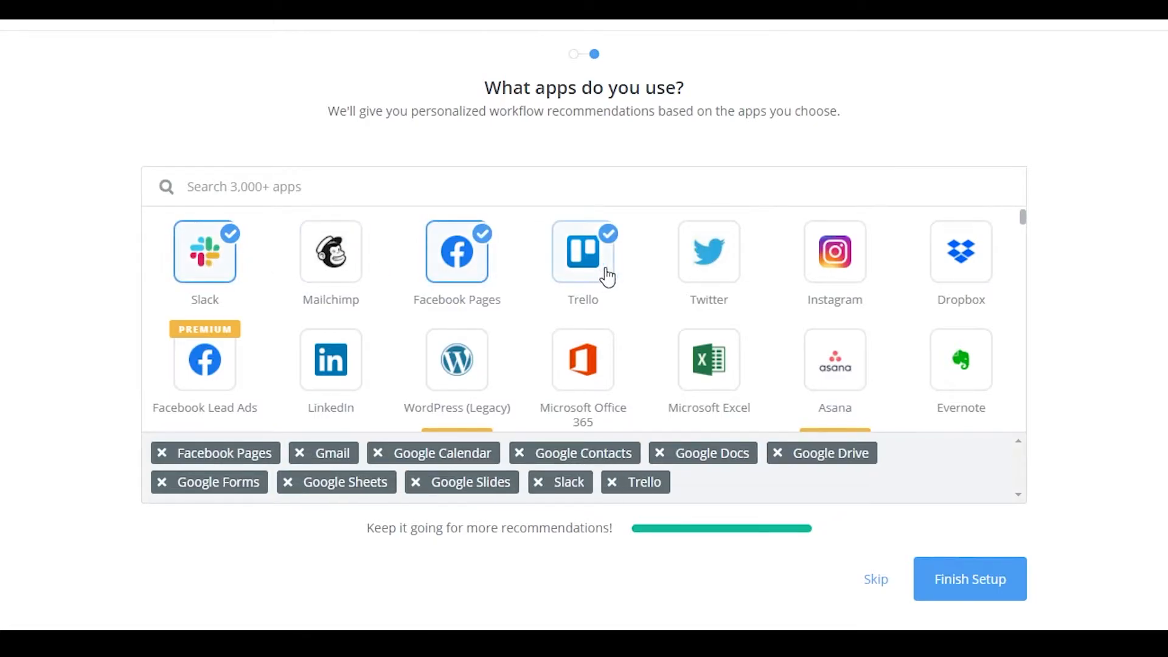
left_click(717, 285)
left_click(846, 277)
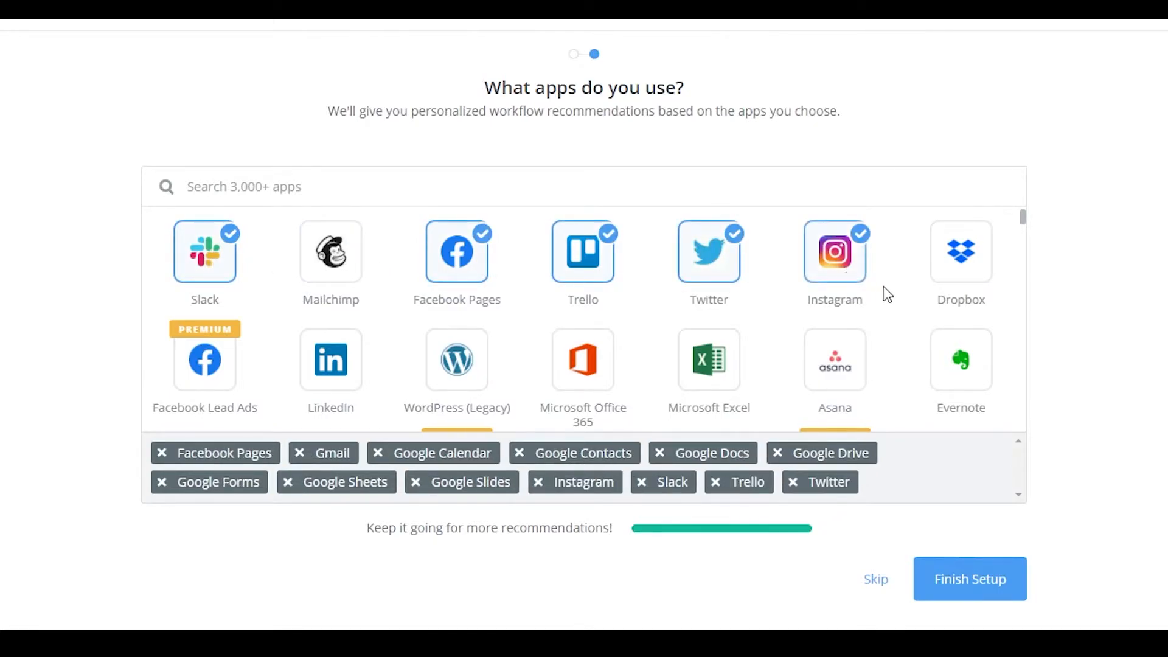
left_click(961, 278)
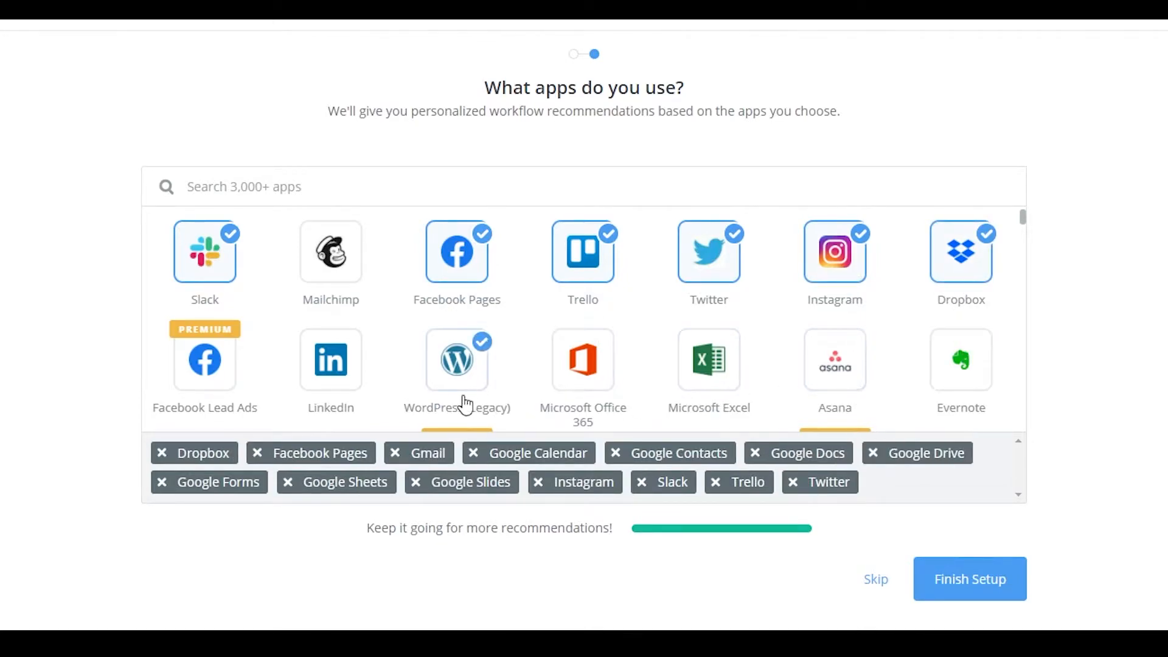
left_click(331, 383)
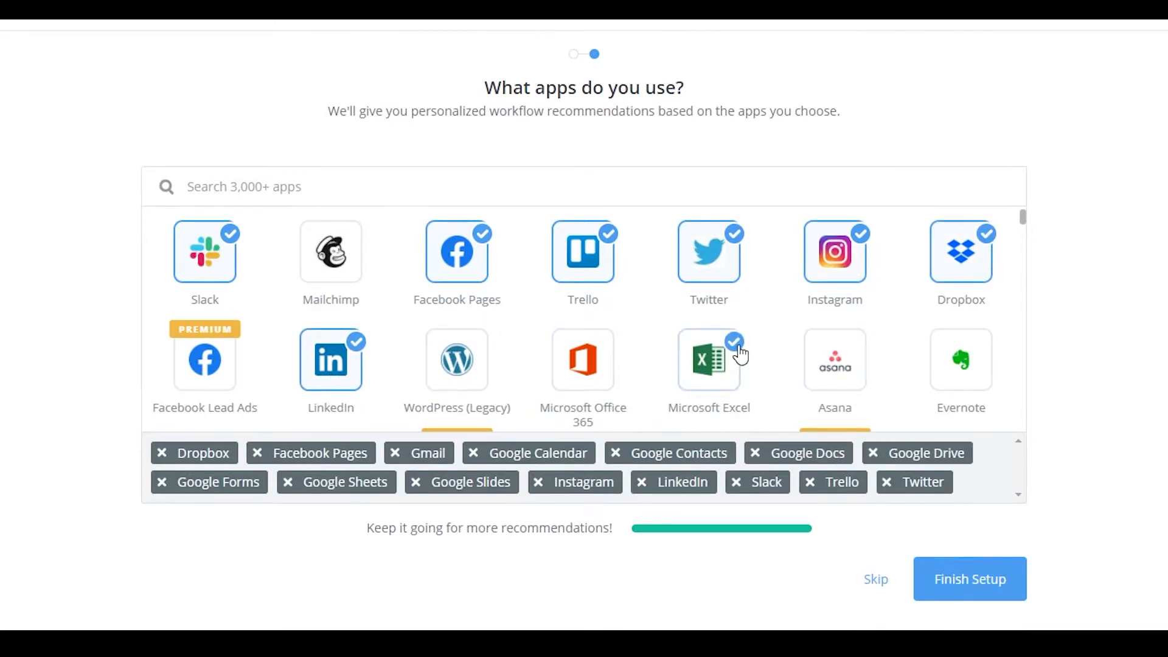
- Add Asana, YouTube and HubSpot to the selected apps
scroll(814, 238, "down", 3)
scroll(814, 237, "up", 2)
left_click(830, 276)
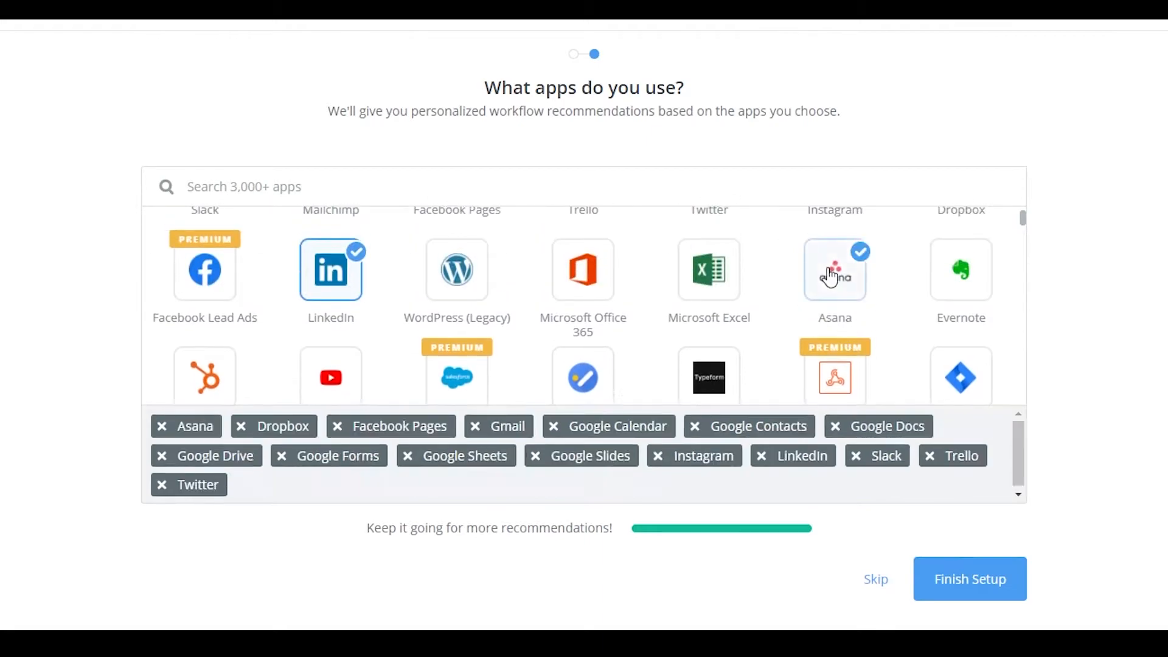
scroll(831, 277, "down", 2)
scroll(699, 360, "up", 1)
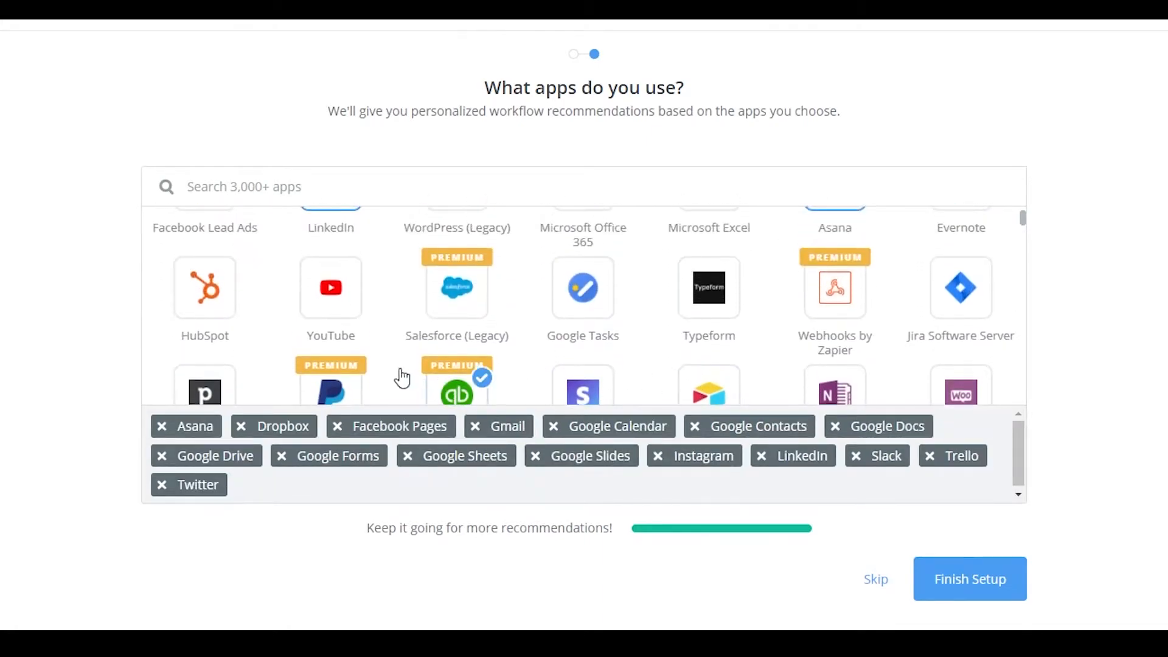
left_click(349, 327)
left_click(214, 292)
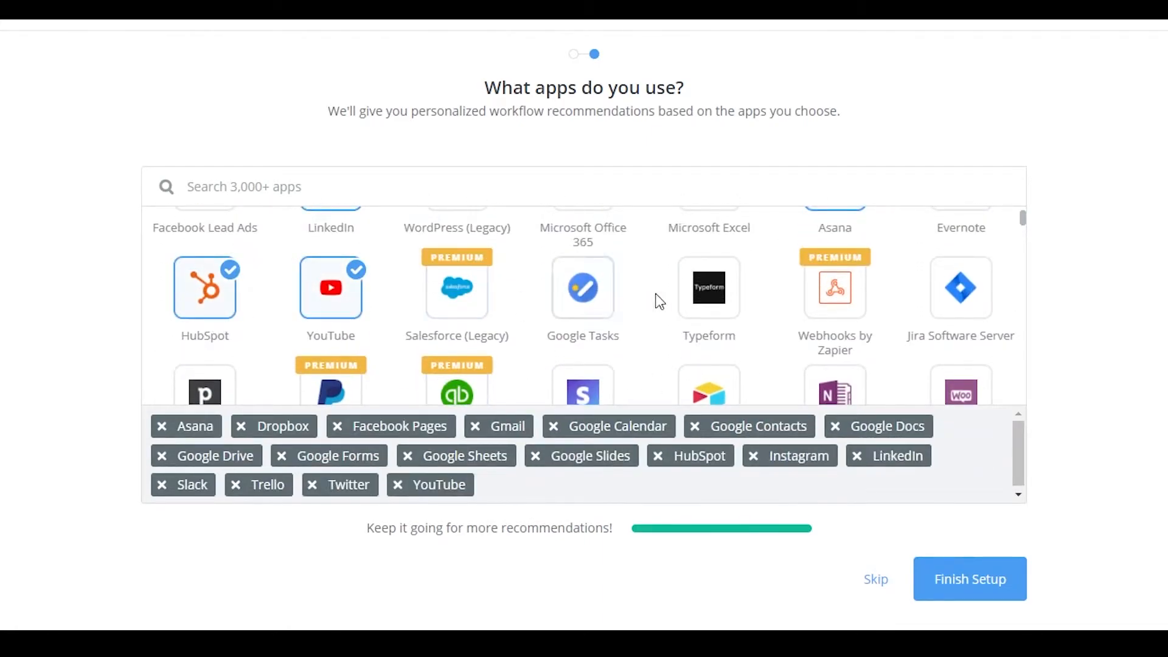
- Look through the rest of the app list for other apps worth selecting
scroll(826, 302, "down", 3)
scroll(913, 329, "down", 2)
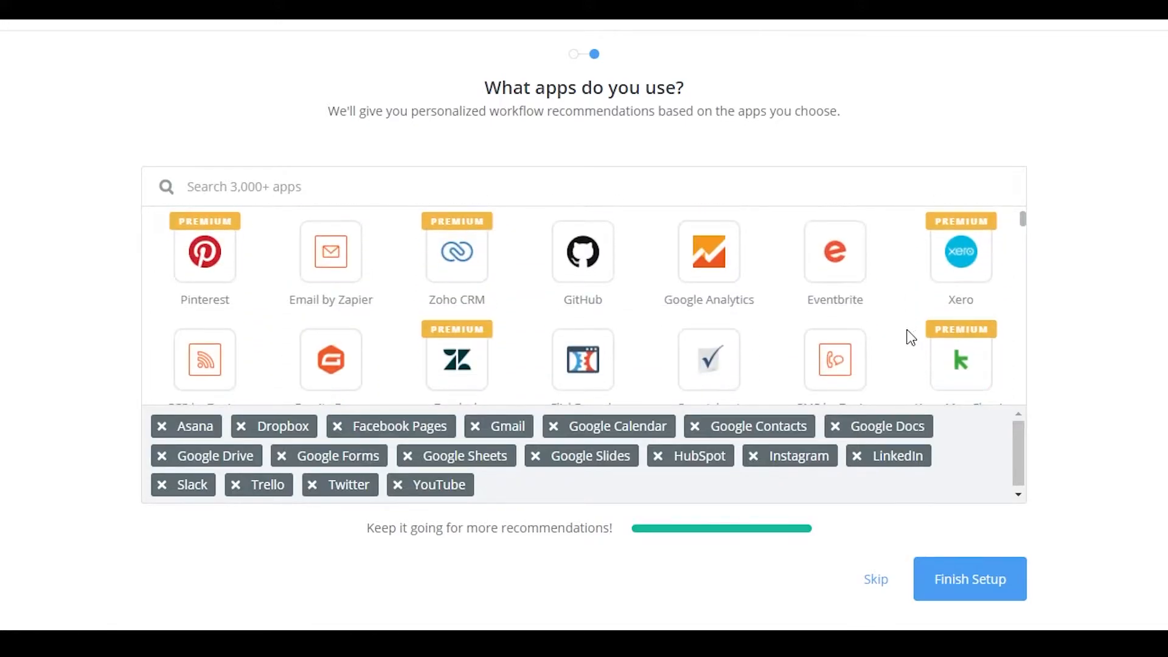
scroll(636, 326, "up", 3)
scroll(638, 322, "down", 2)
scroll(640, 328, "up", 2)
scroll(639, 329, "down", 2)
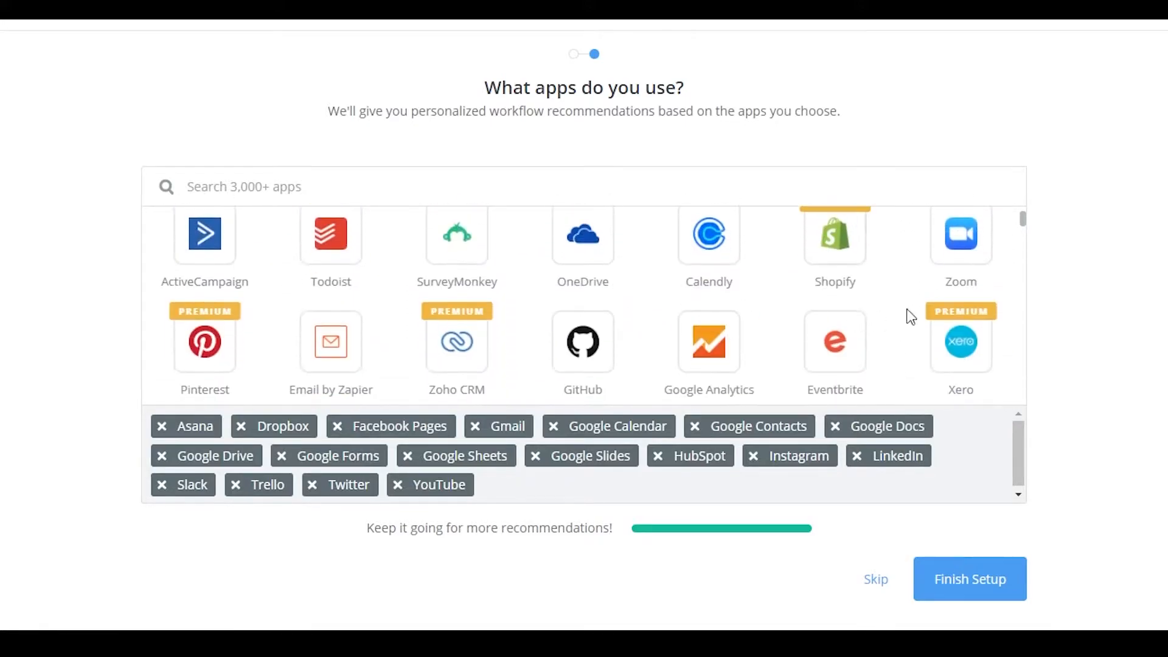
scroll(639, 329, "up", 3)
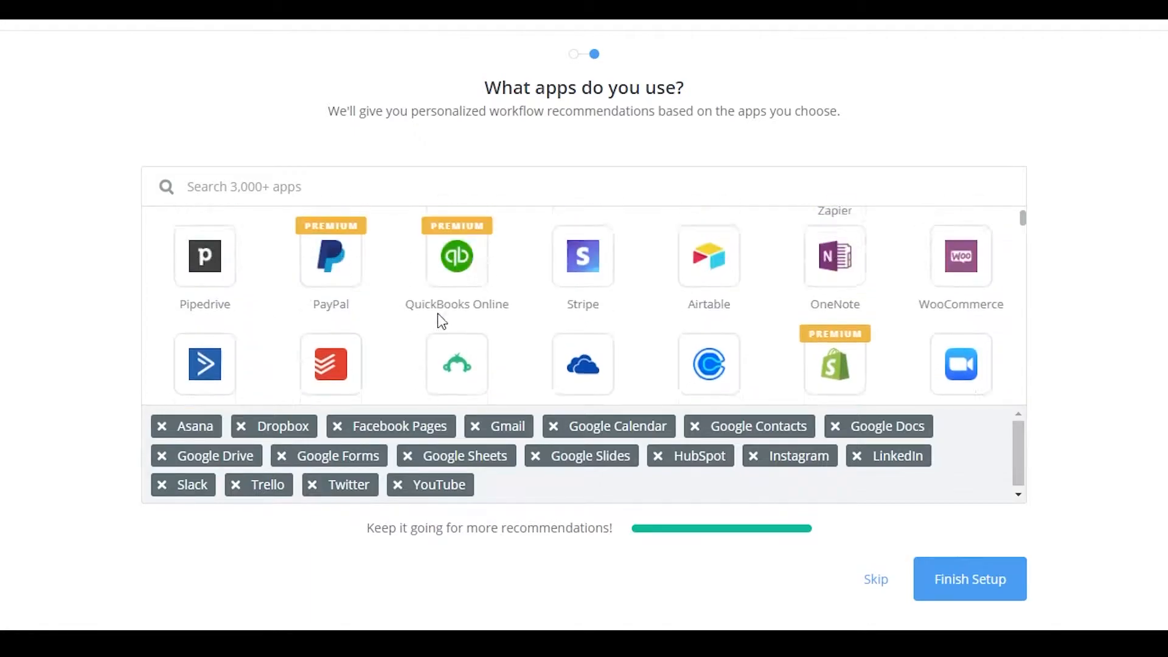
scroll(909, 342, "down", 6)
scroll(613, 331, "up", 5)
scroll(834, 333, "down", 5)
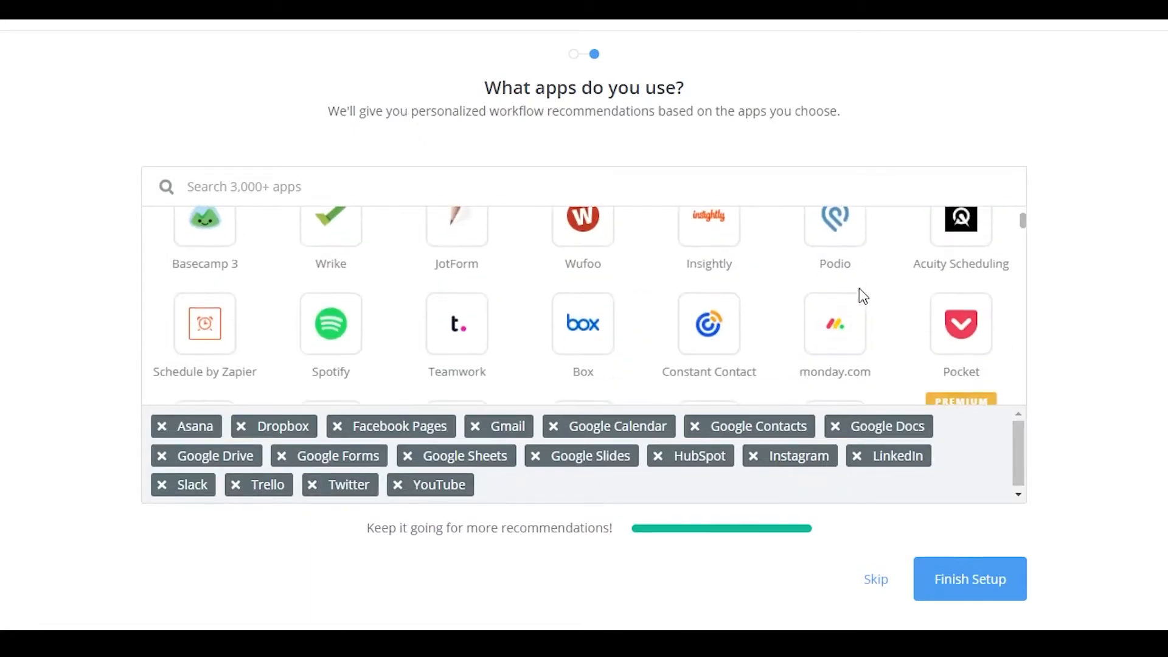
scroll(595, 319, "up", 2)
scroll(600, 334, "down", 8)
scroll(657, 353, "down", 3)
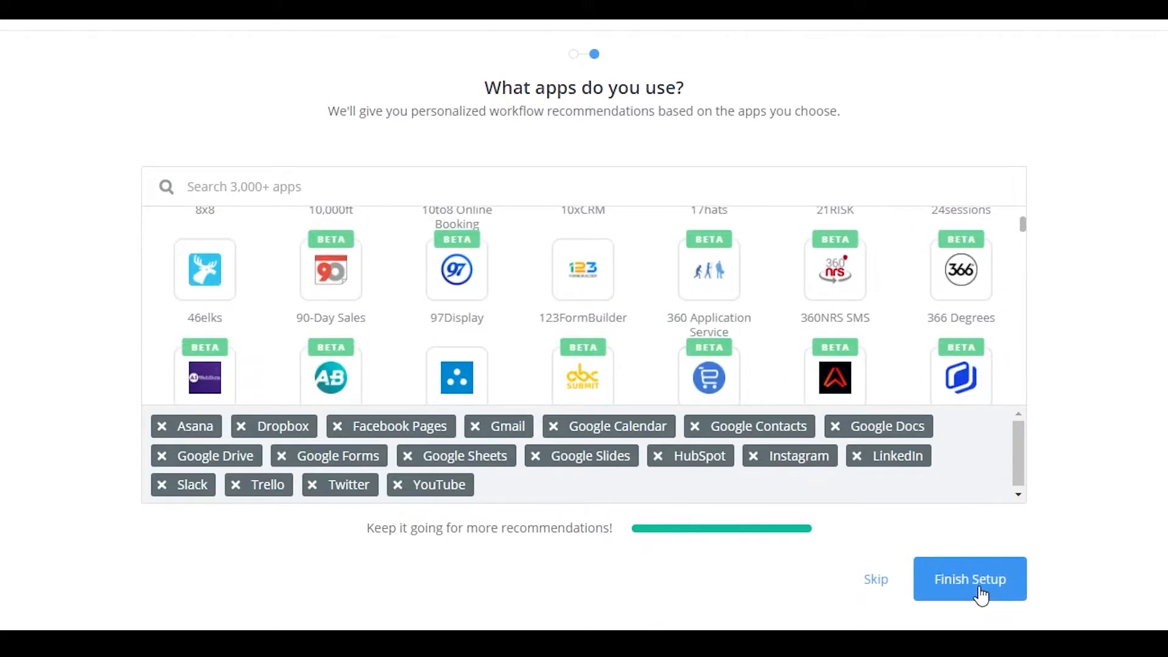
scroll(798, 320, "down", 10)
scroll(780, 364, "down", 10)
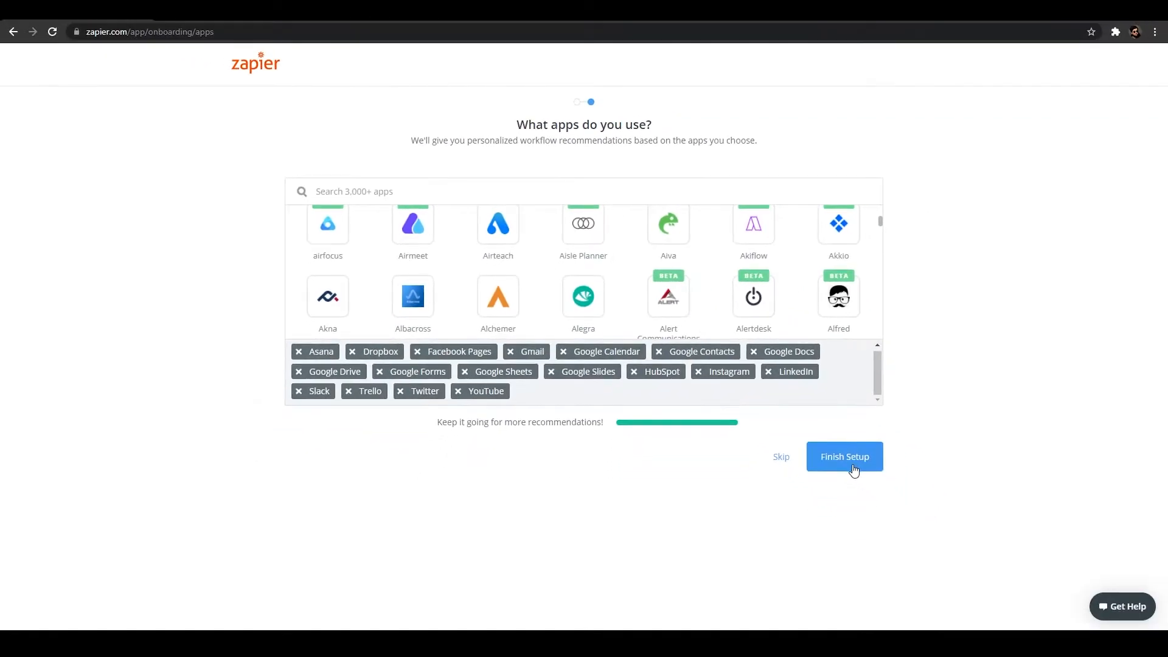
- Finish the onboarding setup with the selected apps
left_click(851, 465)
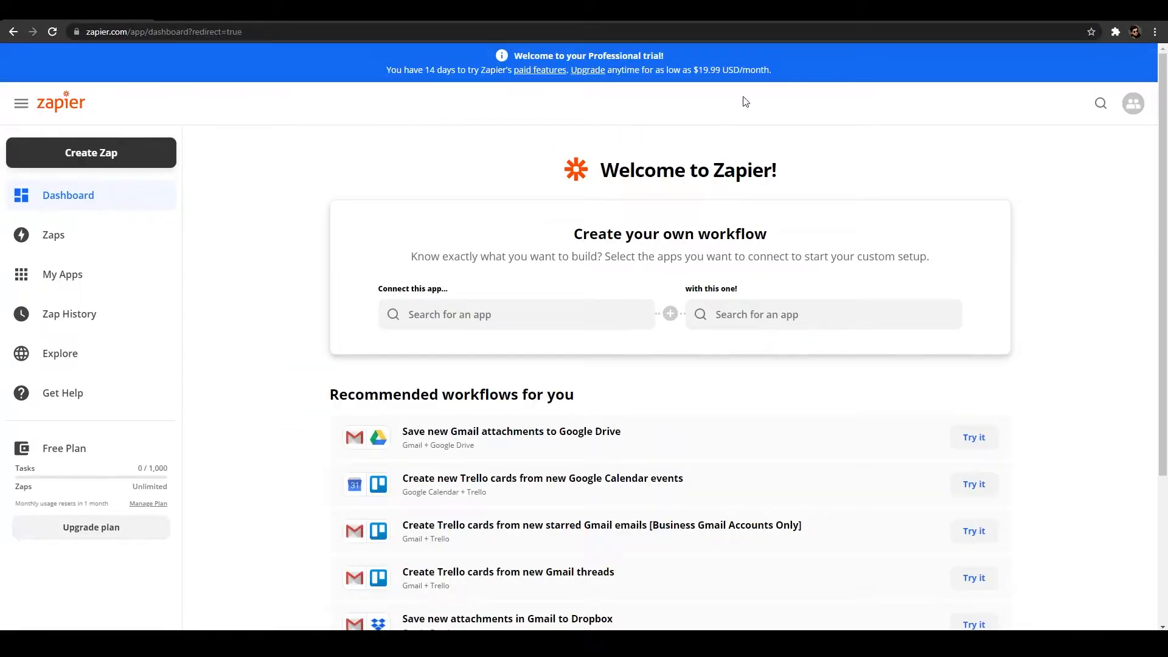
- Examine the dashboard's workflow creation box and the list of recommended workflows
left_click_drag(1162, 165, 1160, 313)
scroll(1150, 324, "up", 3)
scroll(844, 96, "down", 1)
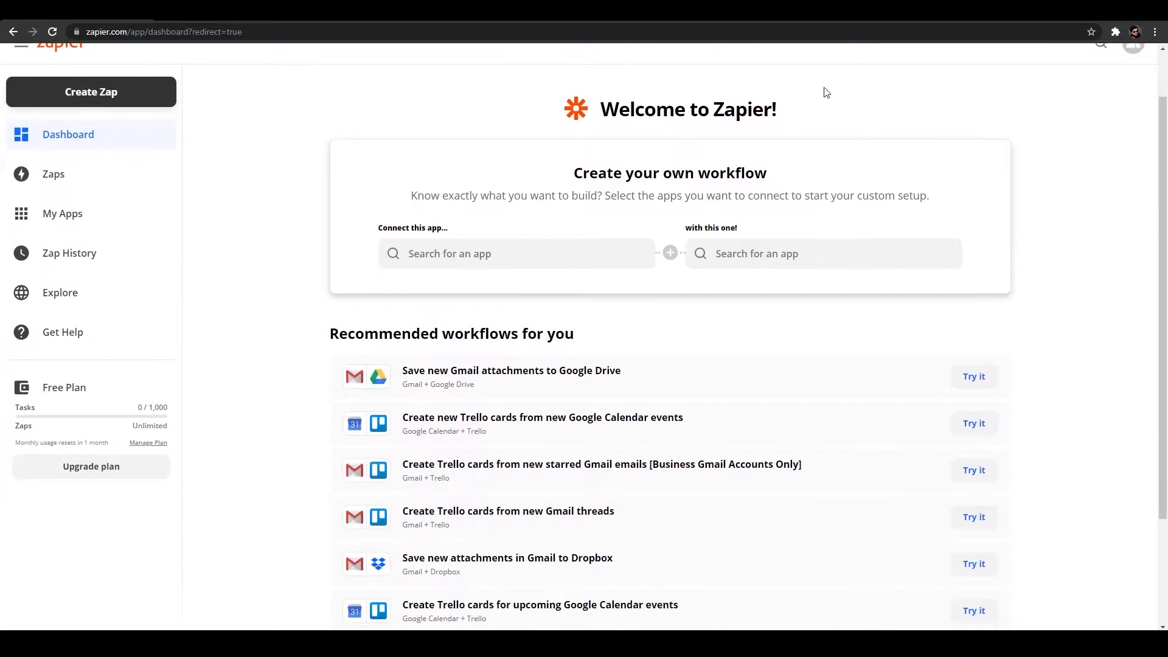
scroll(1089, 402, "down", 3)
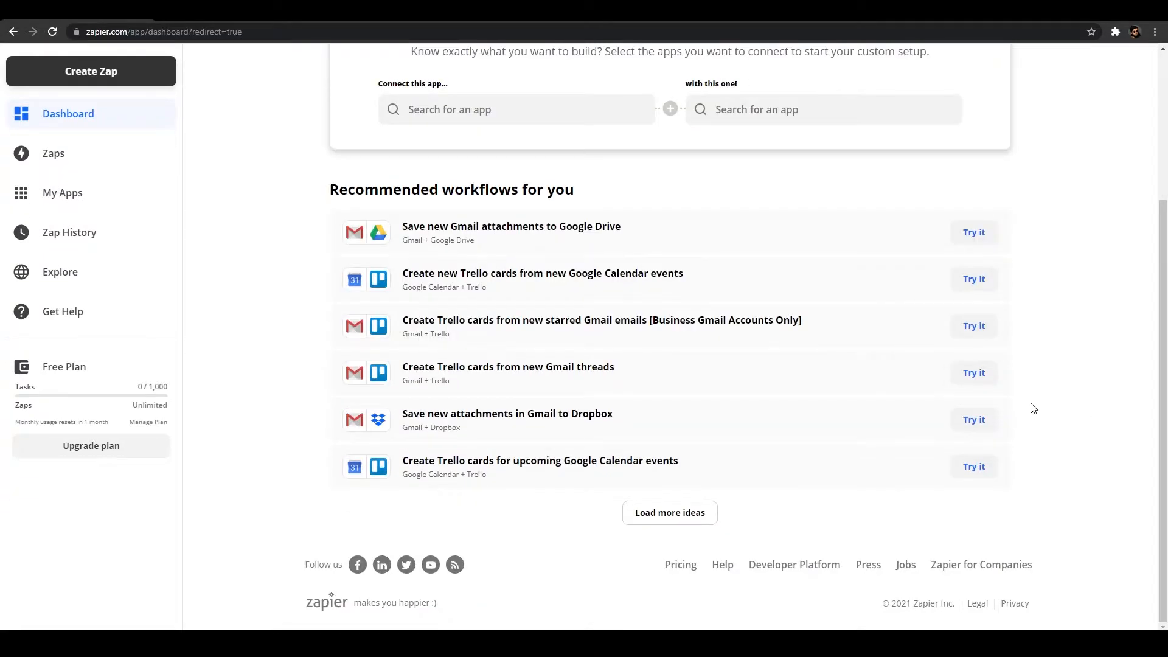
scroll(1042, 408, "up", 3)
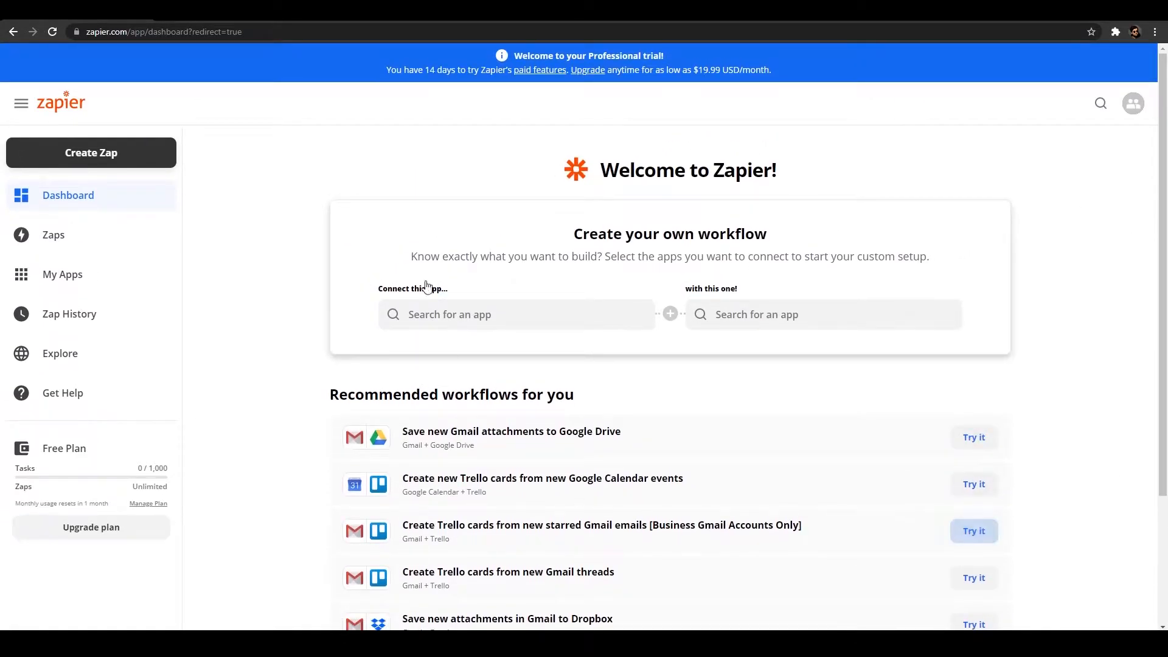
scroll(437, 316, "down", 3)
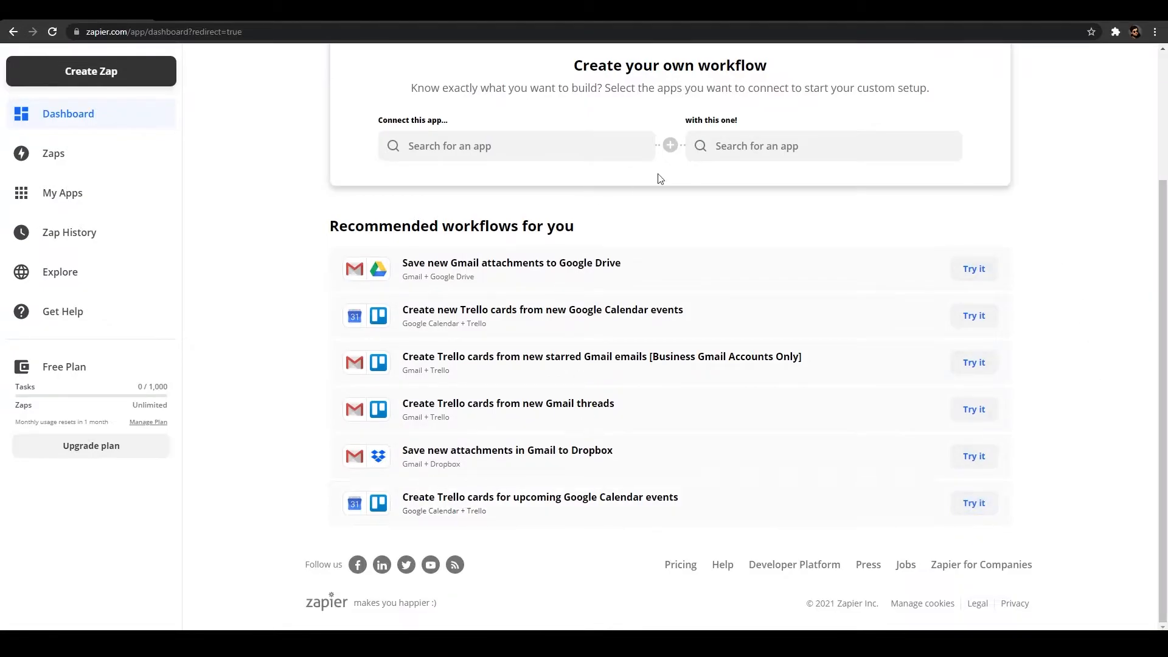
scroll(608, 391, "up", 3)
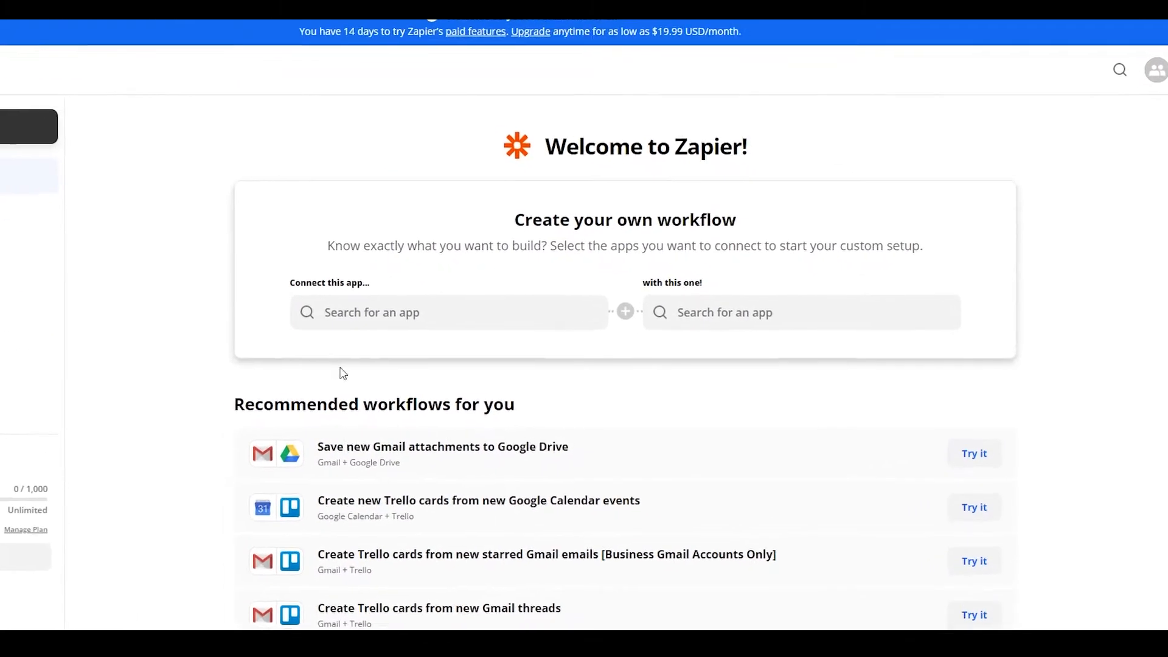
scroll(738, 318, "down", 4)
scroll(391, 347, "up", 2)
scroll(440, 474, "down", 2)
scroll(421, 545, "up", 3)
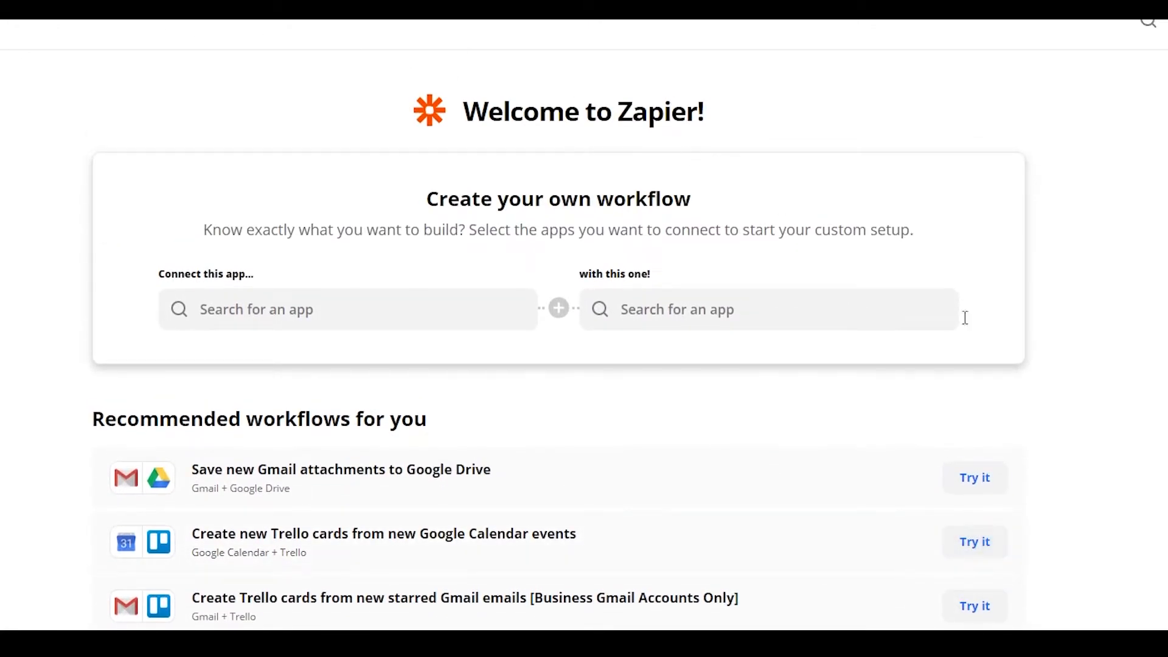
scroll(290, 326, "down", 3)
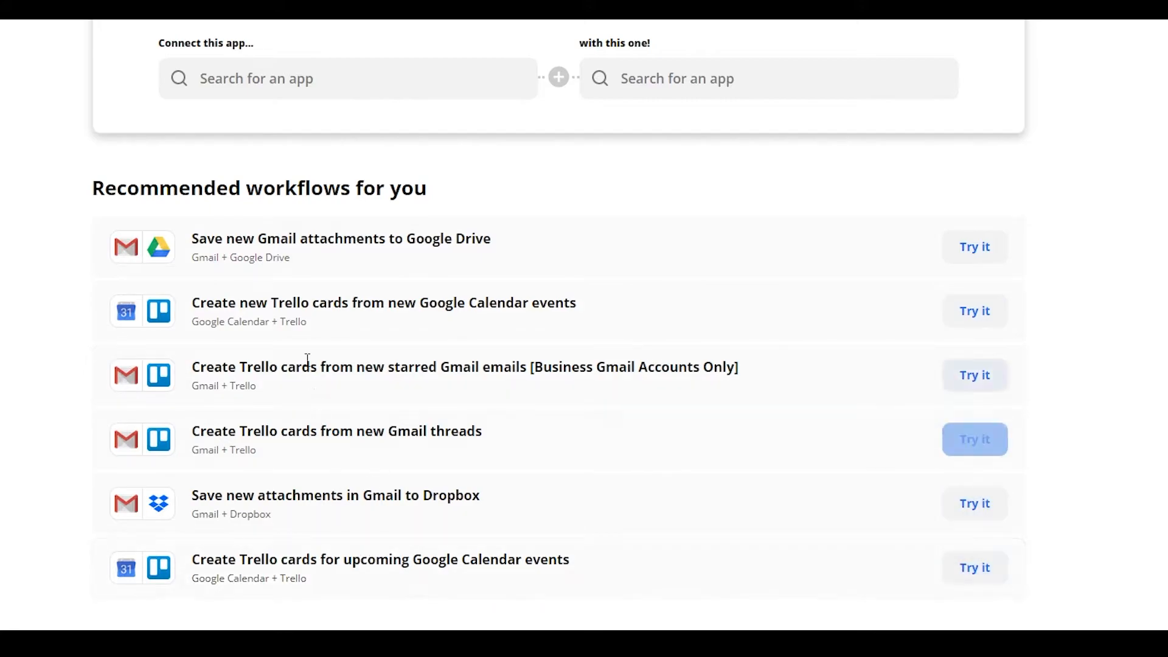
- Review the recommended workflows that link Gmail, Google Calendar, Trello, Google Drive and Dropbox
scroll(132, 266, "up", 1)
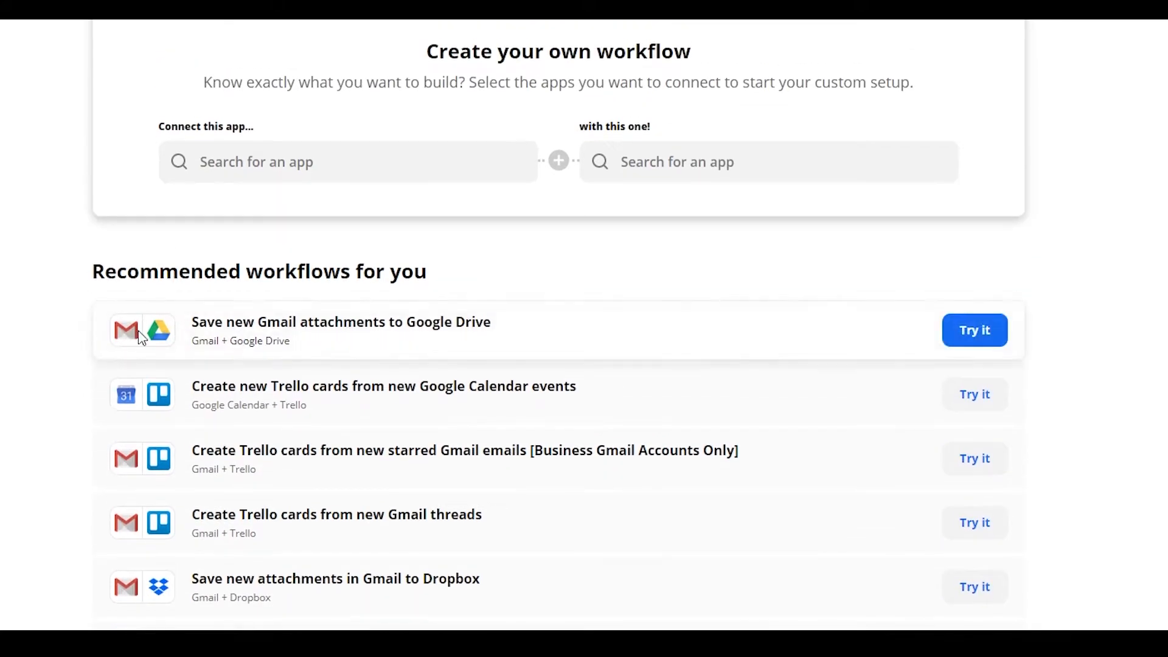
scroll(161, 343, "down", 1)
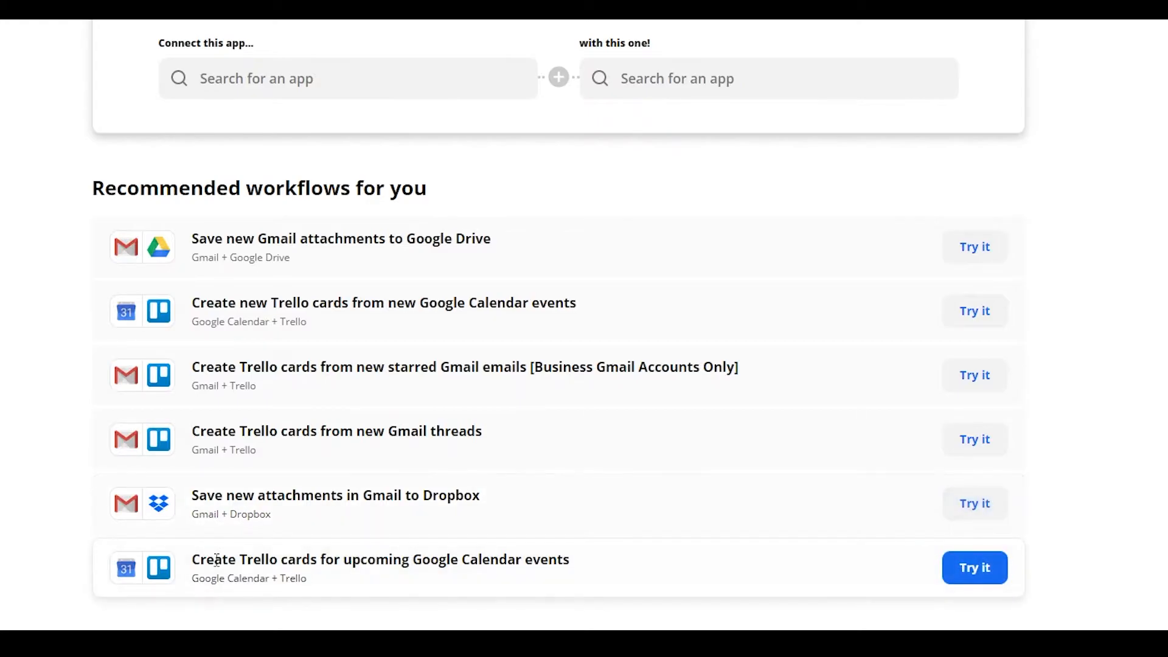
scroll(231, 593, "up", 2)
scroll(261, 339, "down", 2)
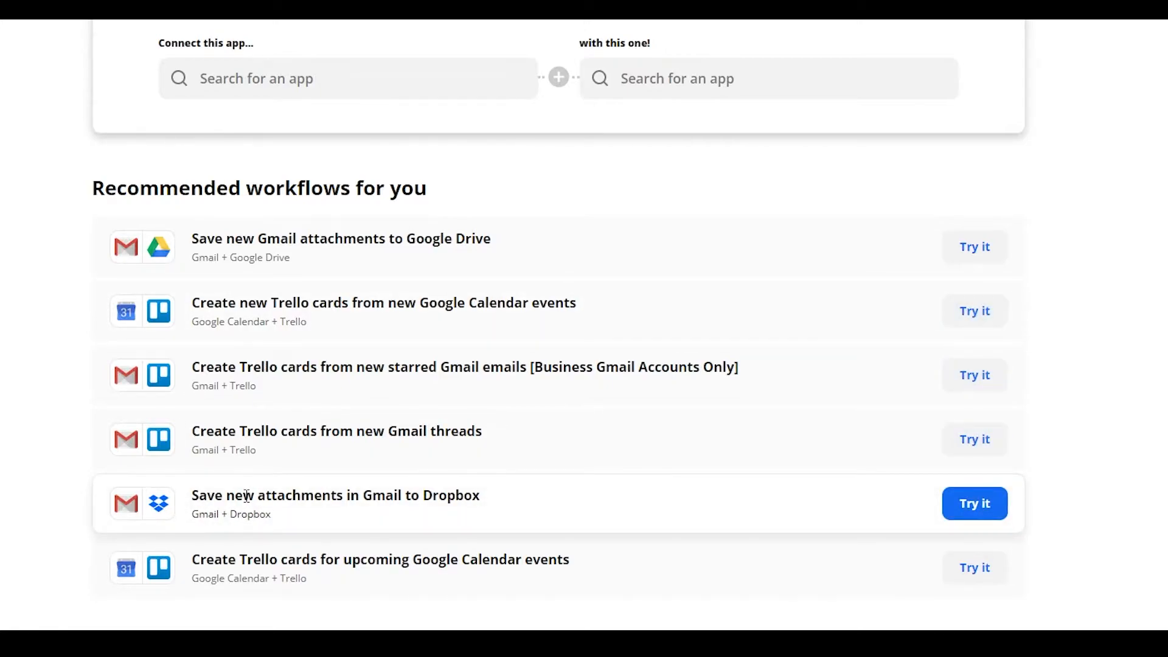
scroll(247, 496, "up", 3)
scroll(13, 243, "down", 3)
scroll(365, 450, "up", 3)
scroll(351, 443, "down", 3)
scroll(422, 476, "up", 1)
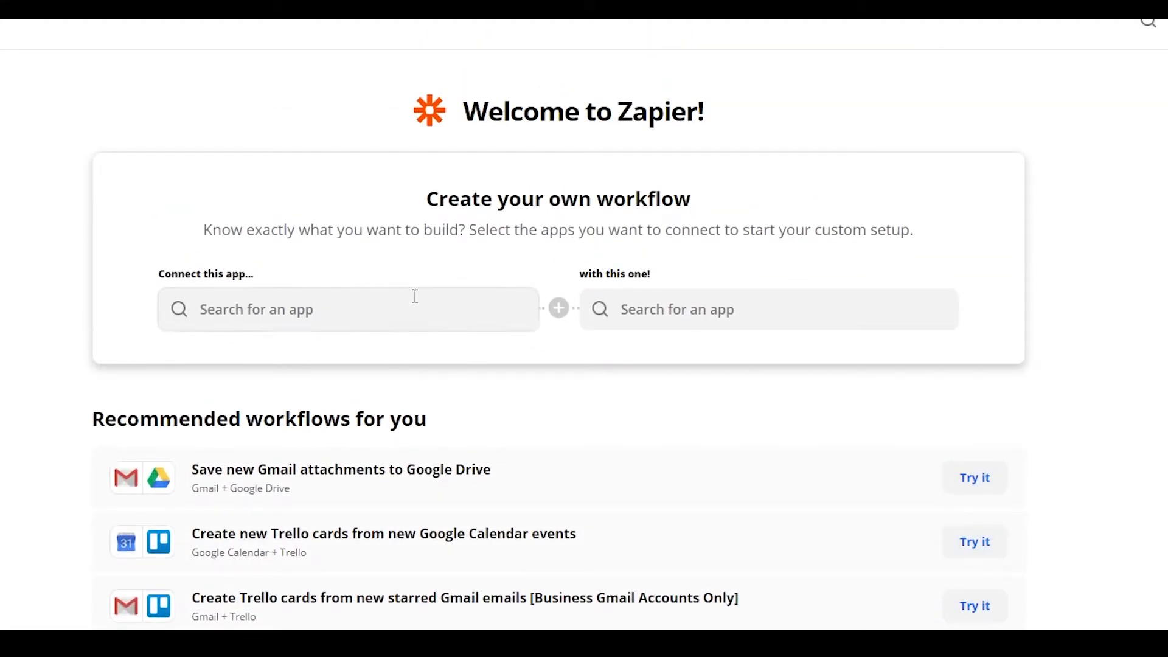
- Choose Google Calendar and Twitter as the two apps to connect in the custom workflow
left_click(256, 306)
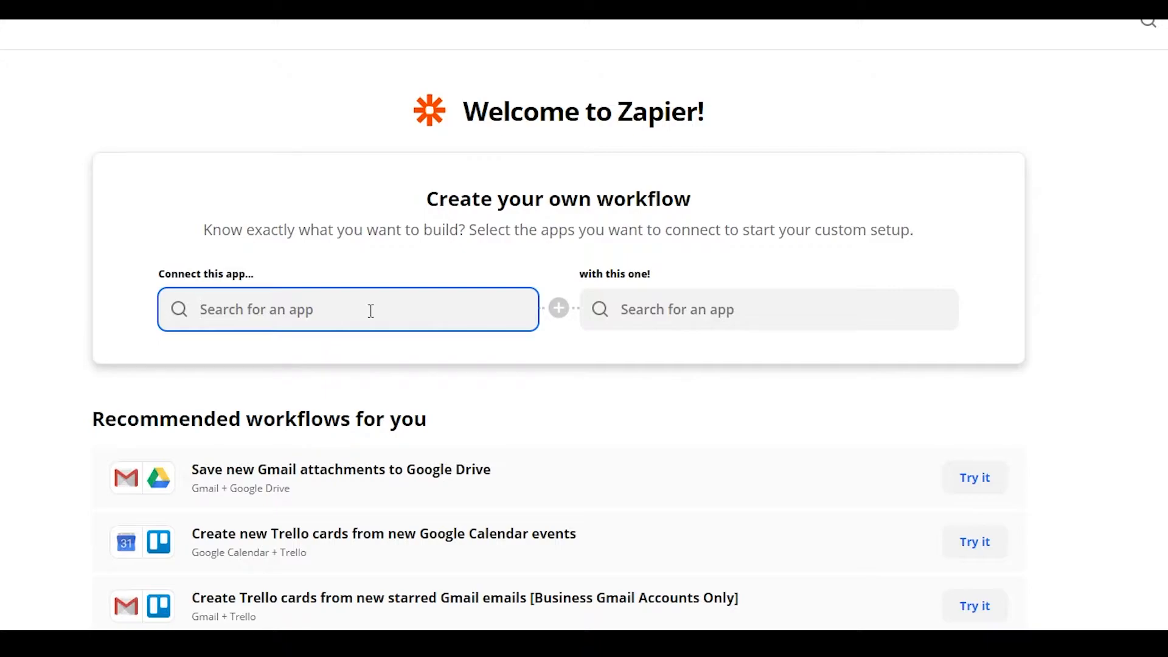
type("cal")
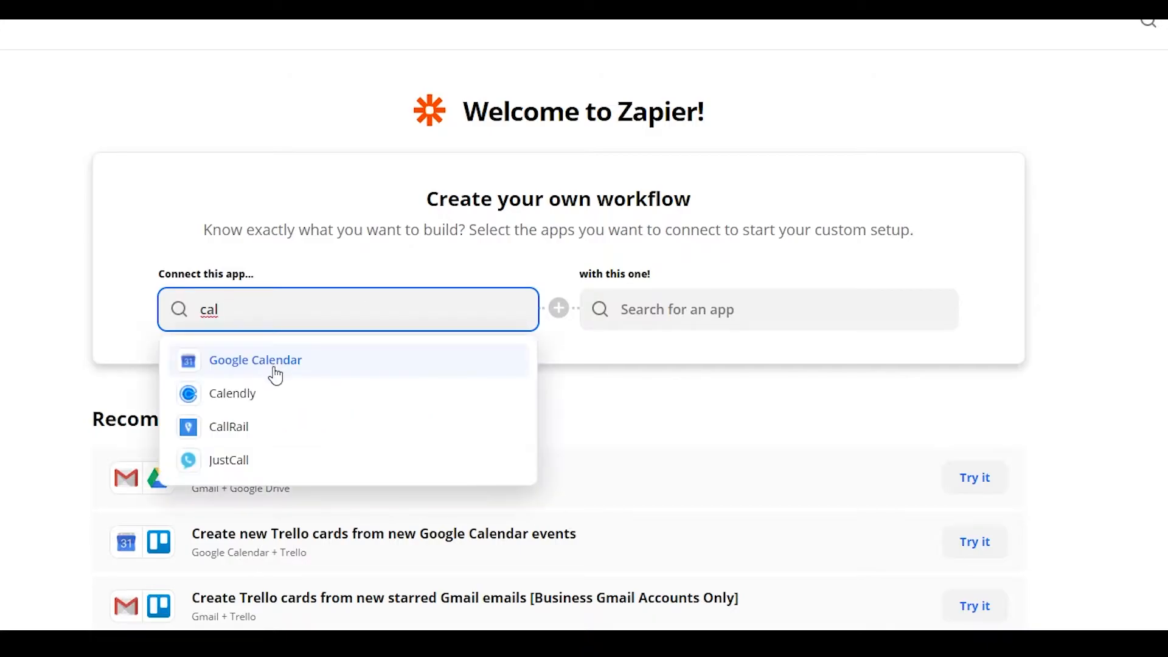
left_click(275, 375)
left_click(660, 293)
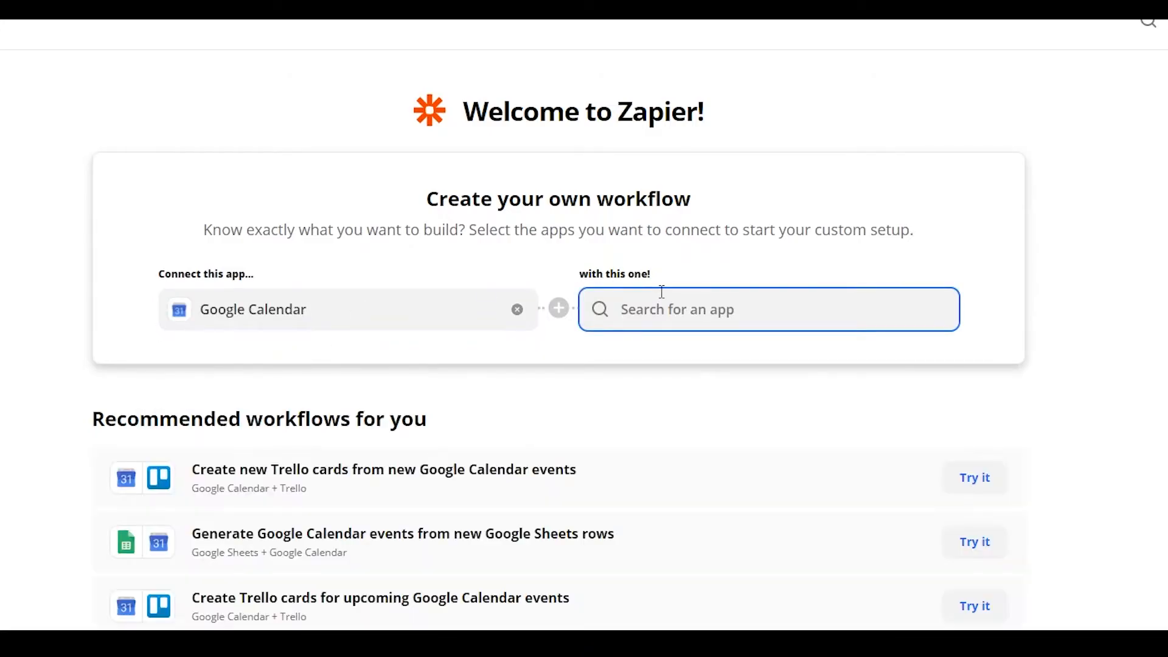
type("tw")
type("q")
key("BackSpace")
type("i")
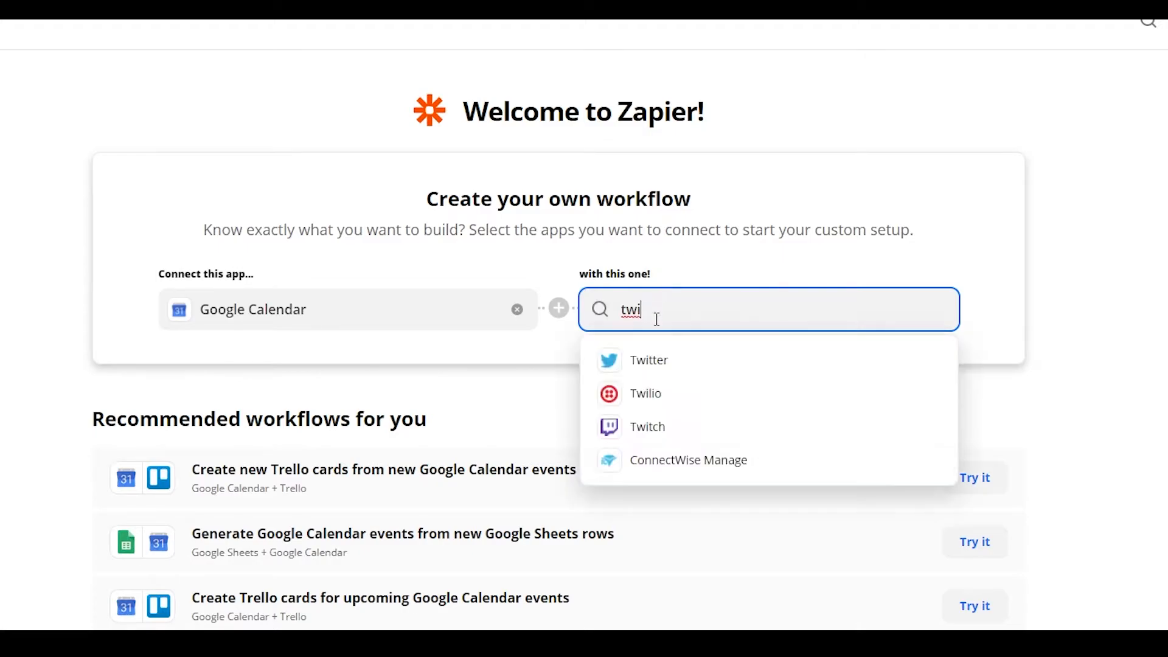
left_click(692, 366)
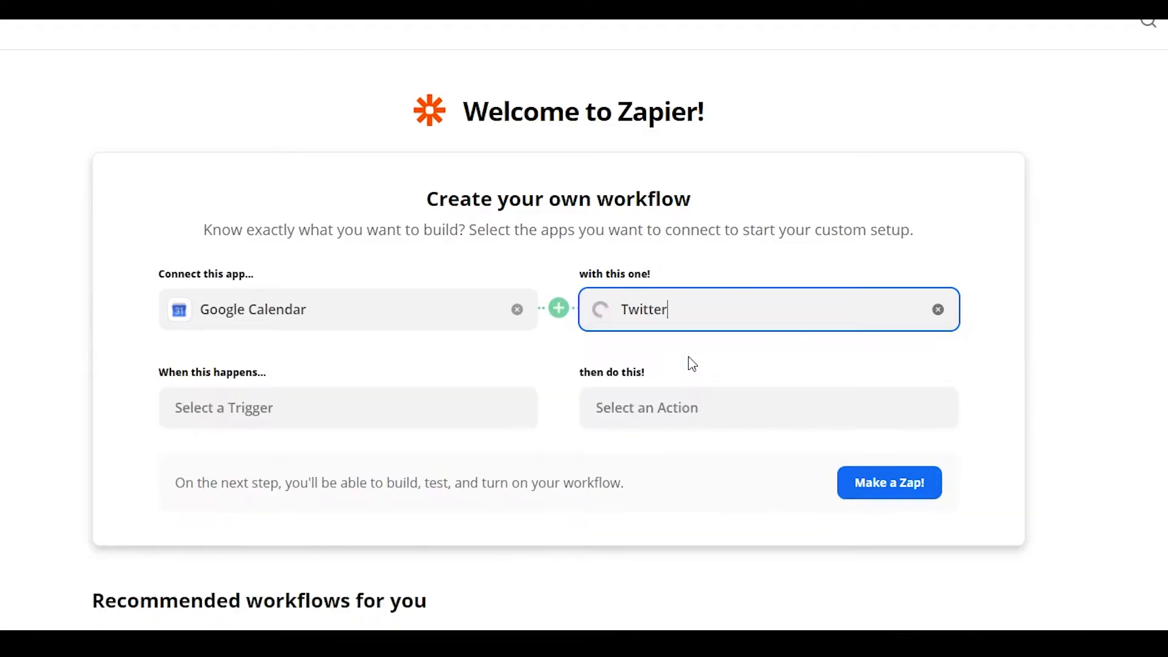
- Look through the Google Calendar triggers and set the custom workflow's trigger to New Event
scroll(915, 437, "down", 3)
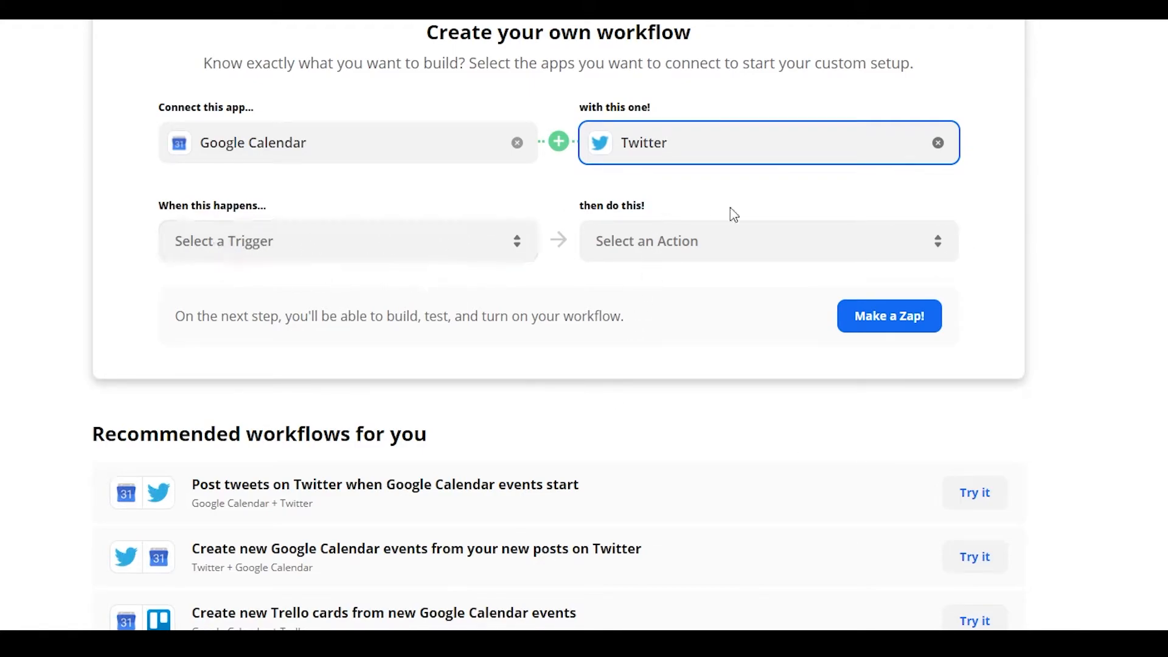
left_click(239, 262)
scroll(274, 334, "down", 5)
scroll(277, 331, "up", 5)
scroll(279, 331, "up", 5)
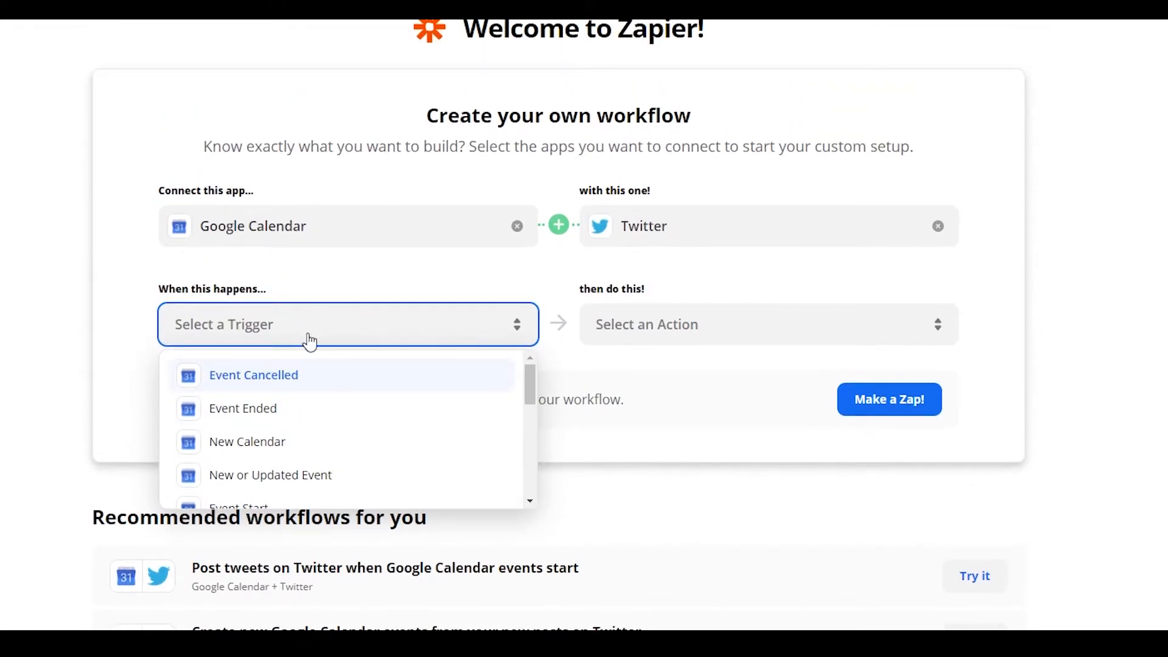
scroll(281, 388, "down", 1)
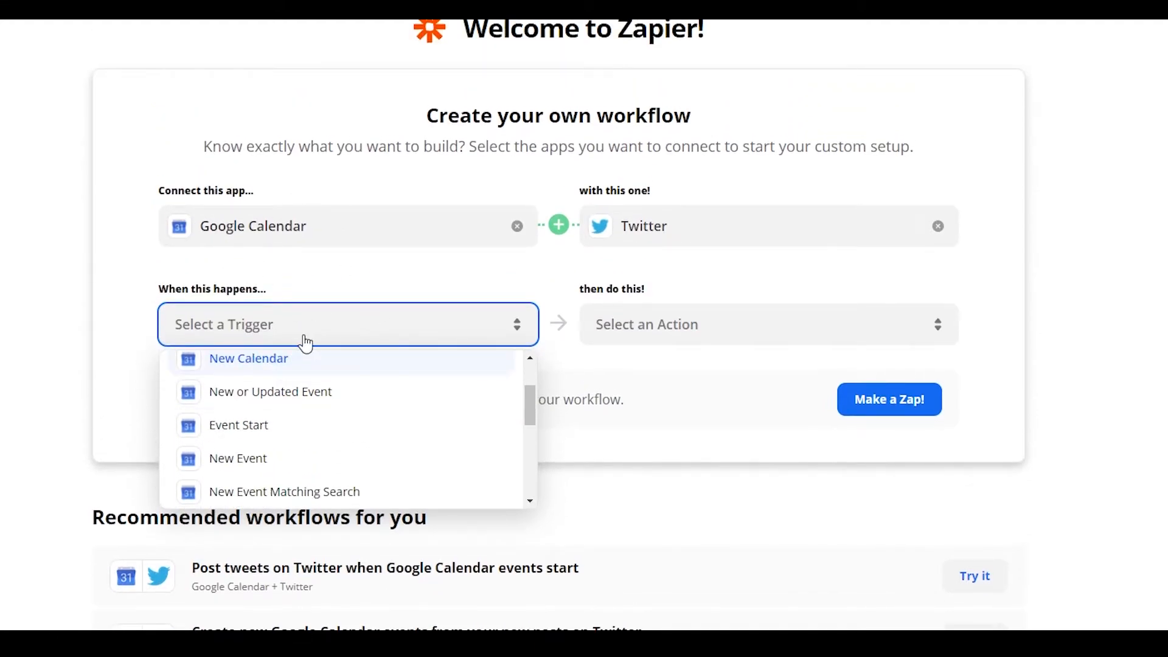
left_click(620, 271)
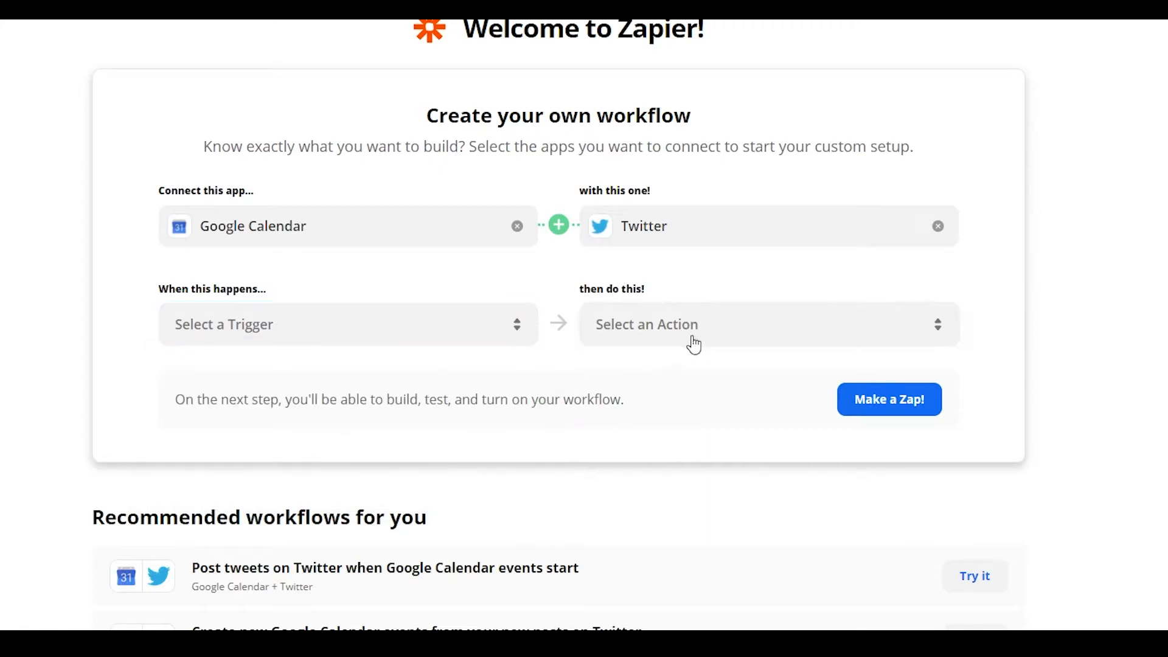
left_click(384, 318)
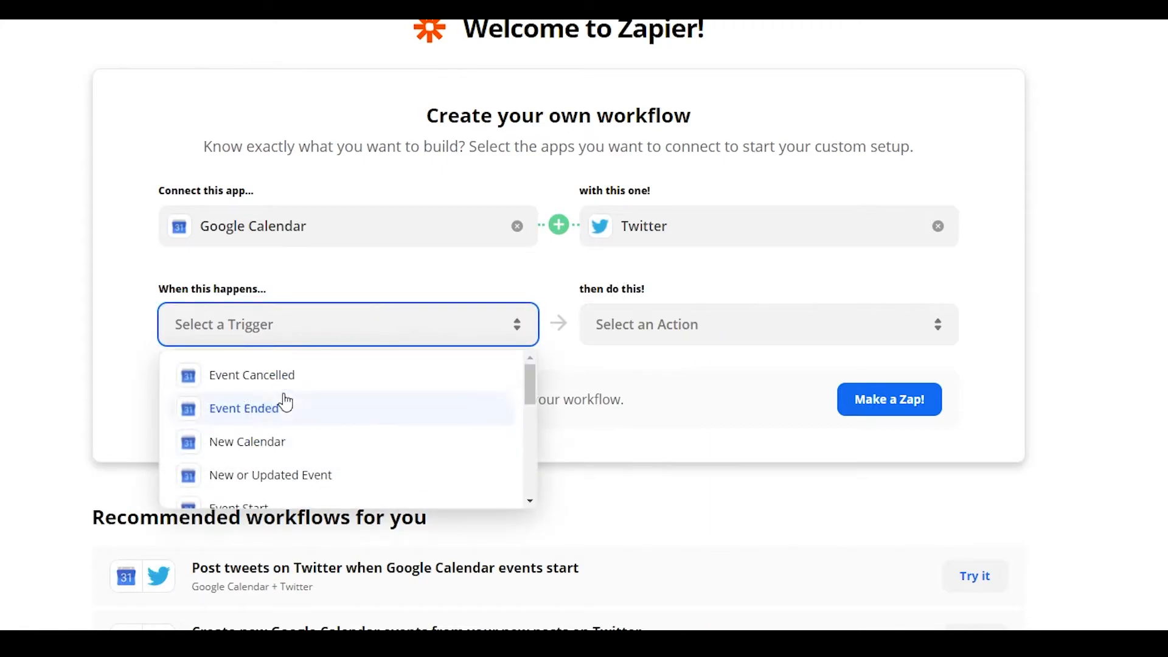
scroll(260, 457, "down", 1)
scroll(268, 469, "up", 1)
scroll(268, 468, "down", 1)
left_click(252, 463)
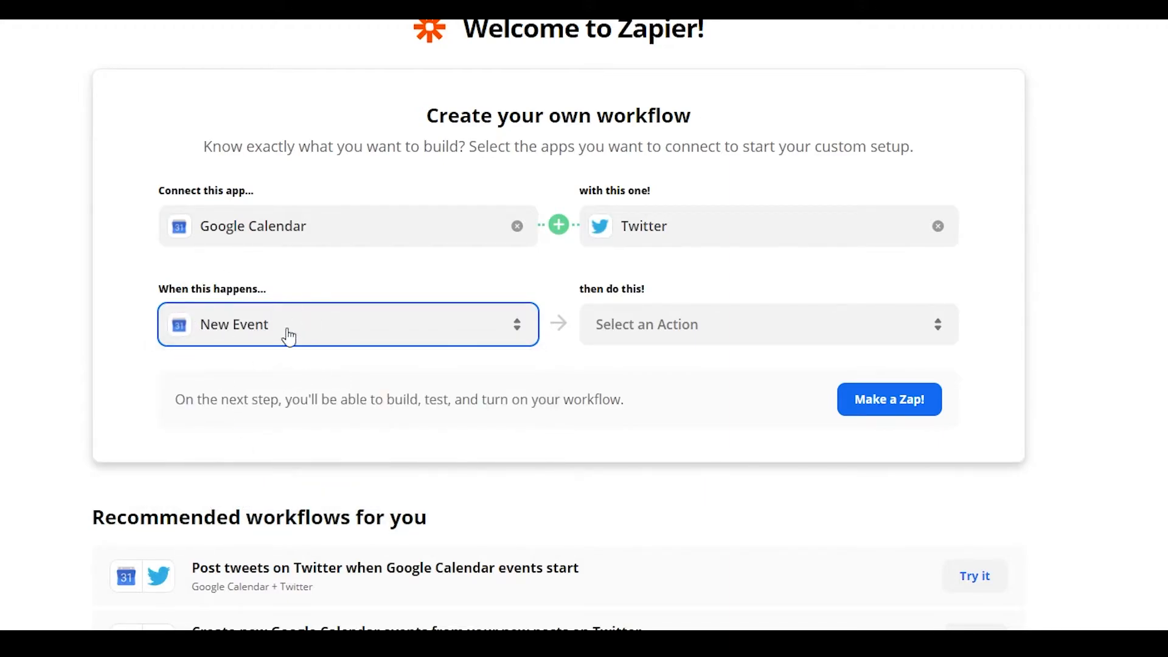
- Set the custom workflow's Twitter action to Create Tweet
left_click(782, 342)
scroll(754, 389, "down", 2)
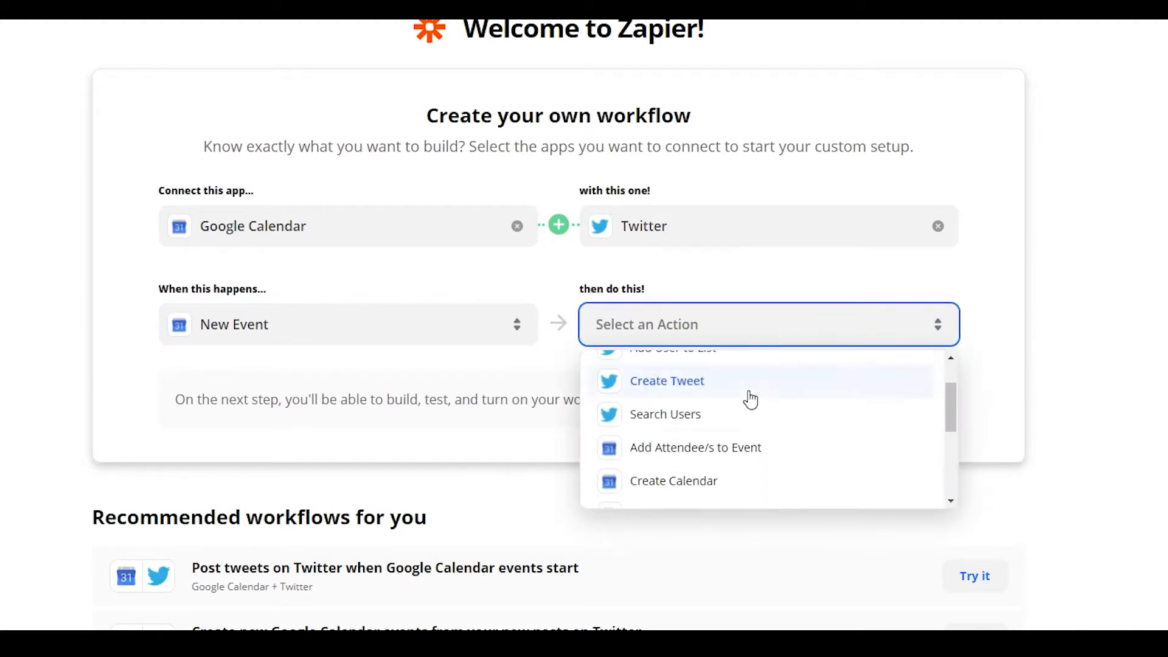
scroll(699, 420, "up", 2)
left_click(686, 448)
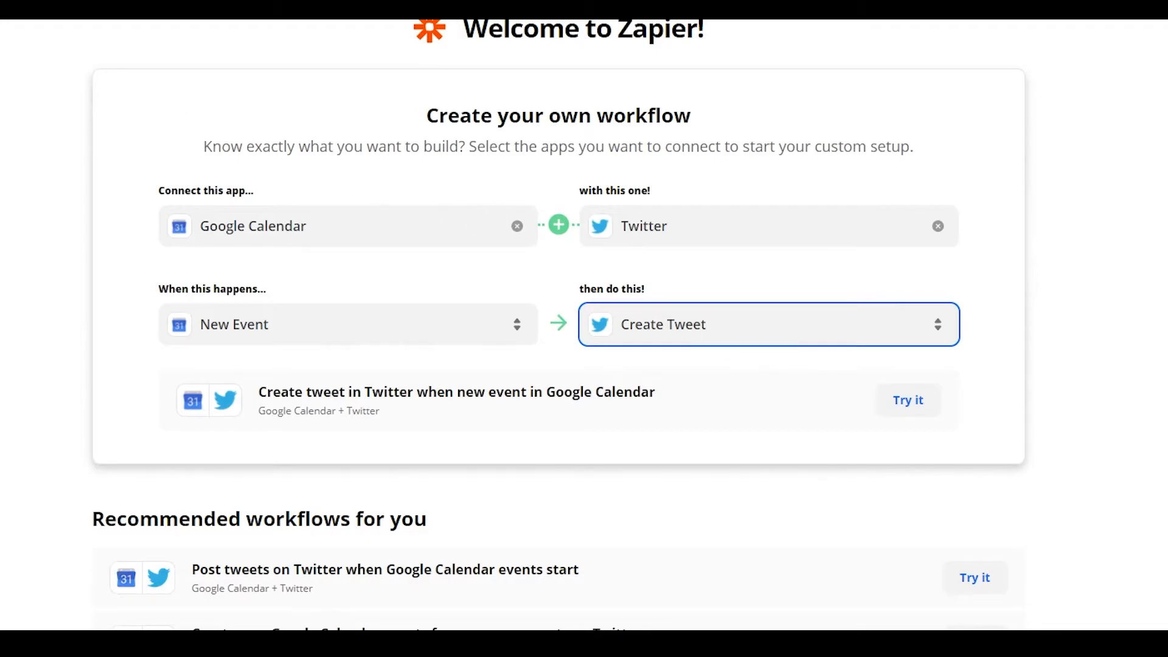
scroll(584, 325, "up", 2)
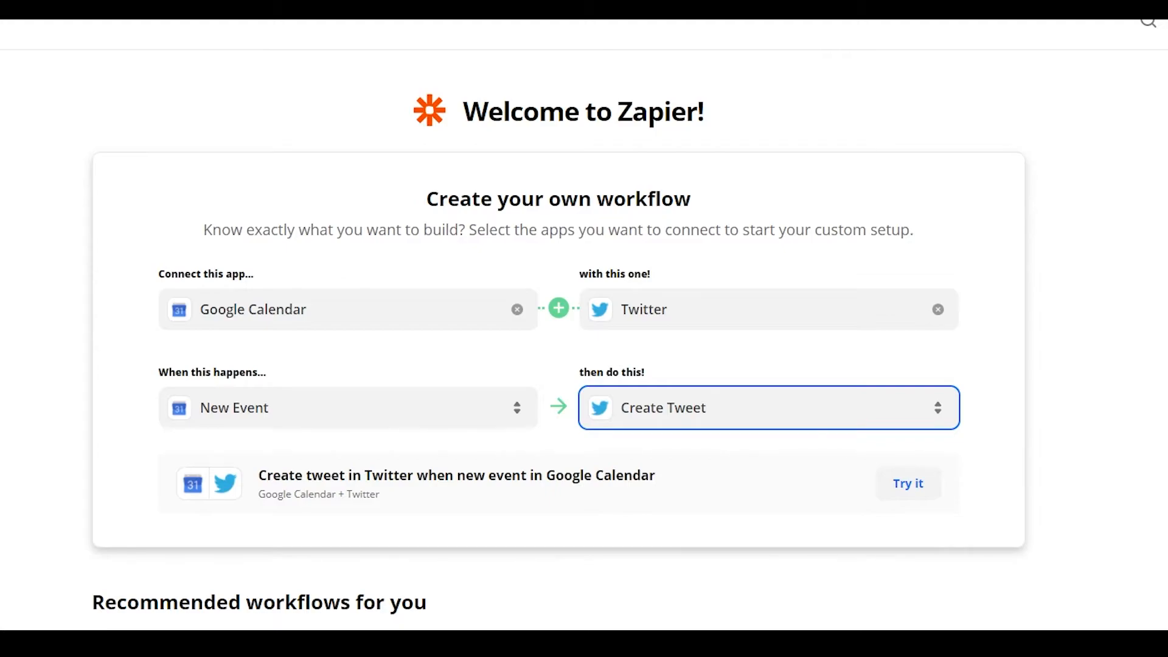
scroll(607, 144, "down", 6)
scroll(443, 365, "up", 4)
scroll(288, 118, "up", 2)
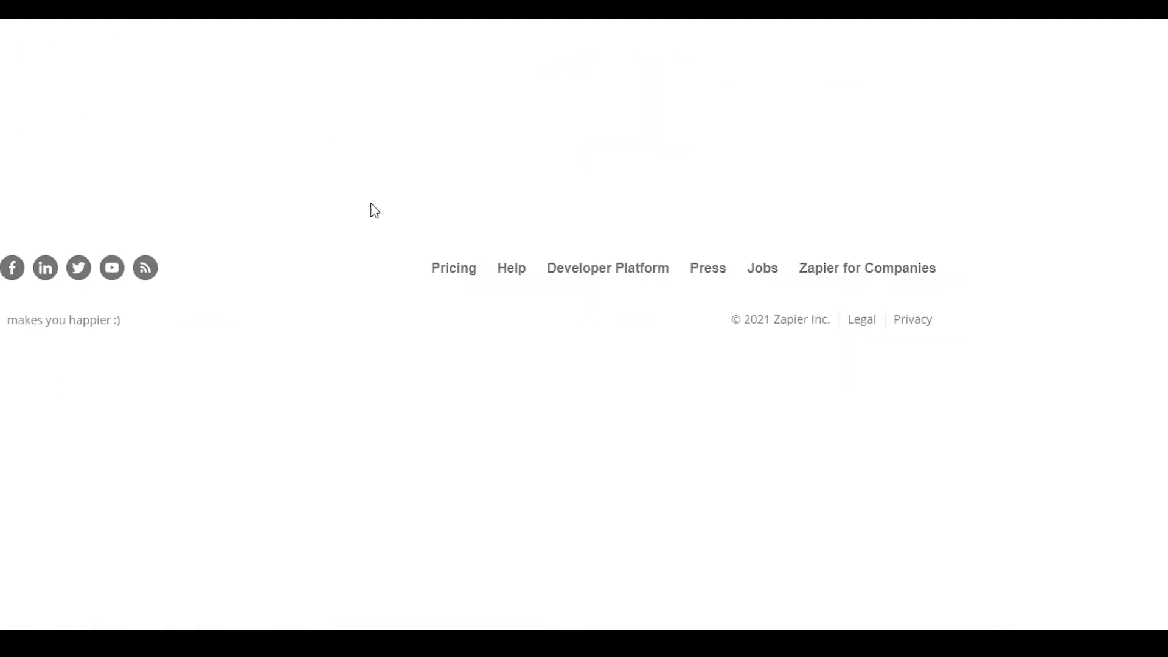
- Examine the Zaps page, including its private and shared folders and the options for starting a new Zap
scroll(724, 417, "down", 1)
scroll(638, 404, "down", 1)
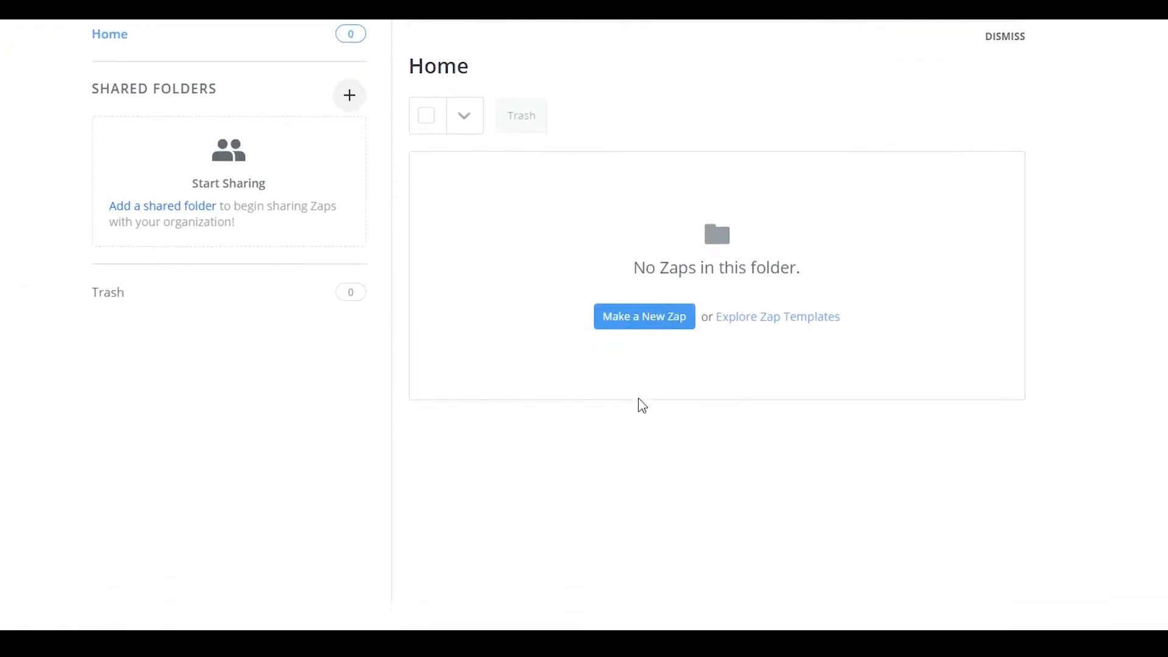
scroll(626, 417, "up", 3)
scroll(699, 306, "down", 1)
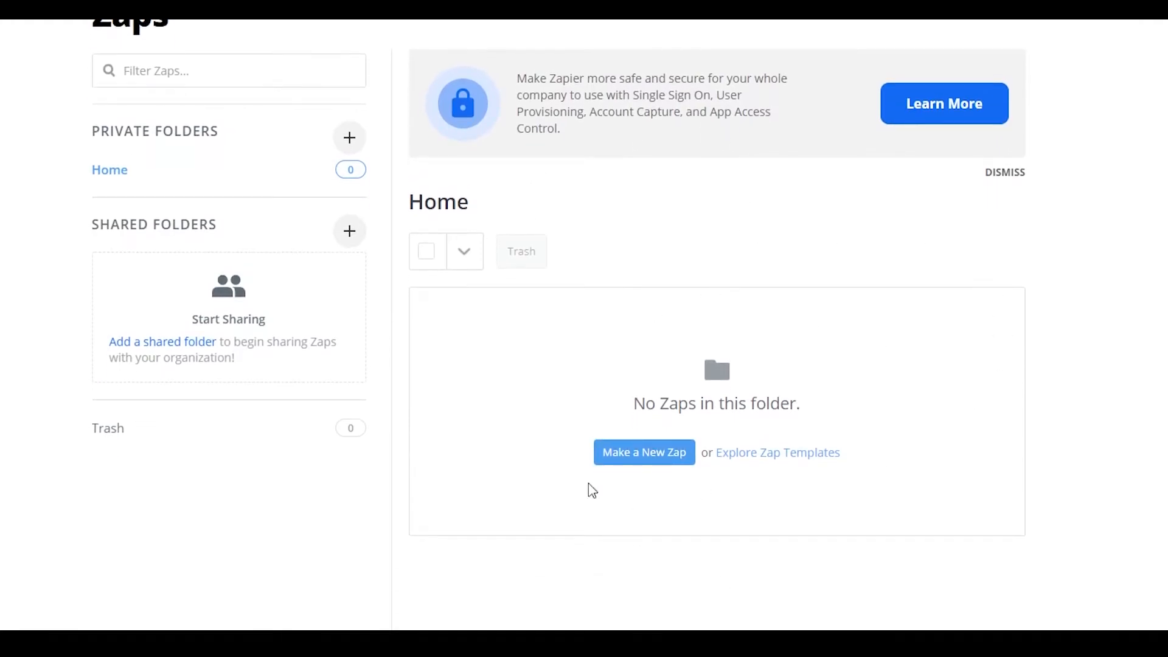
scroll(480, 451, "down", 1)
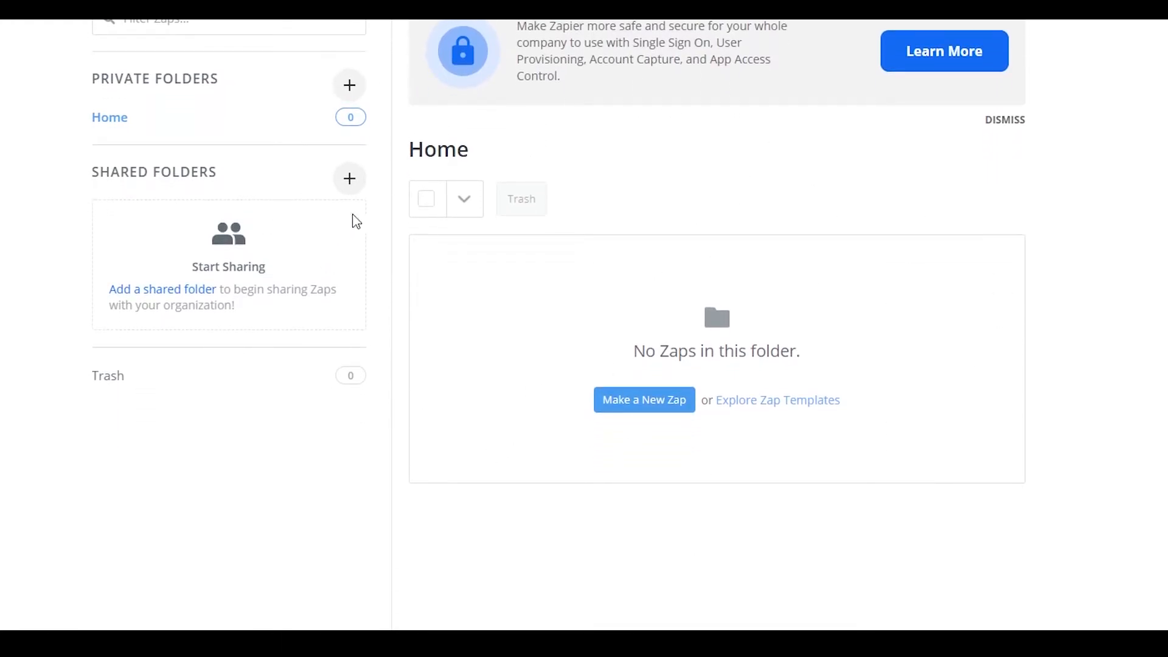
scroll(484, 243, "up", 3)
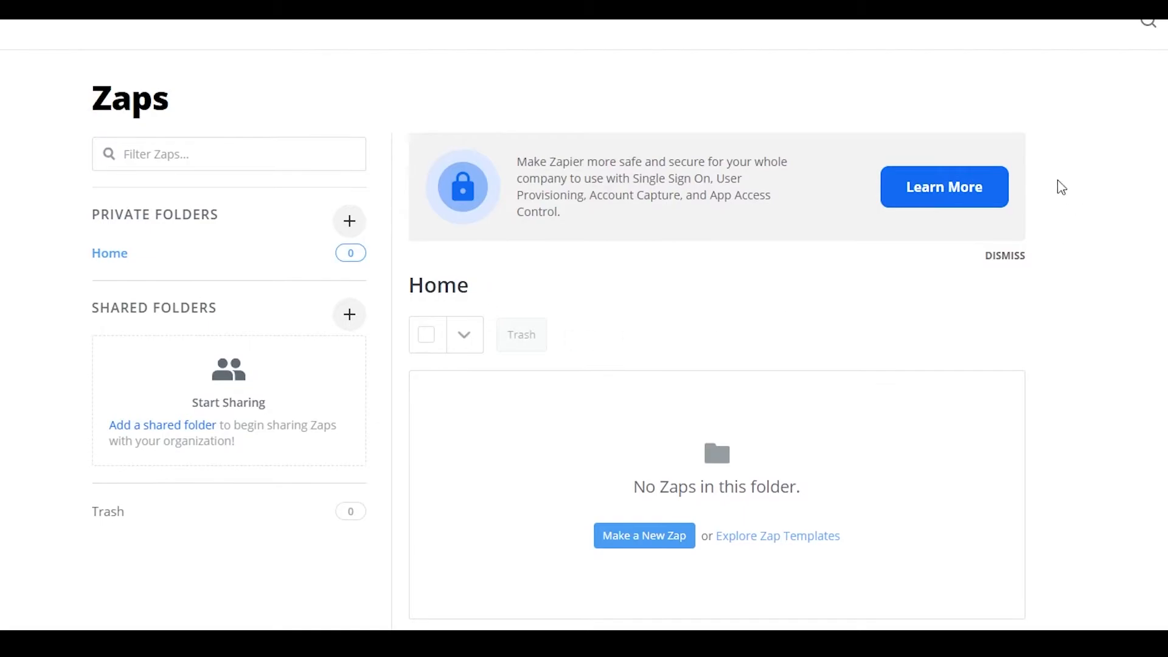
scroll(791, 340, "down", 3)
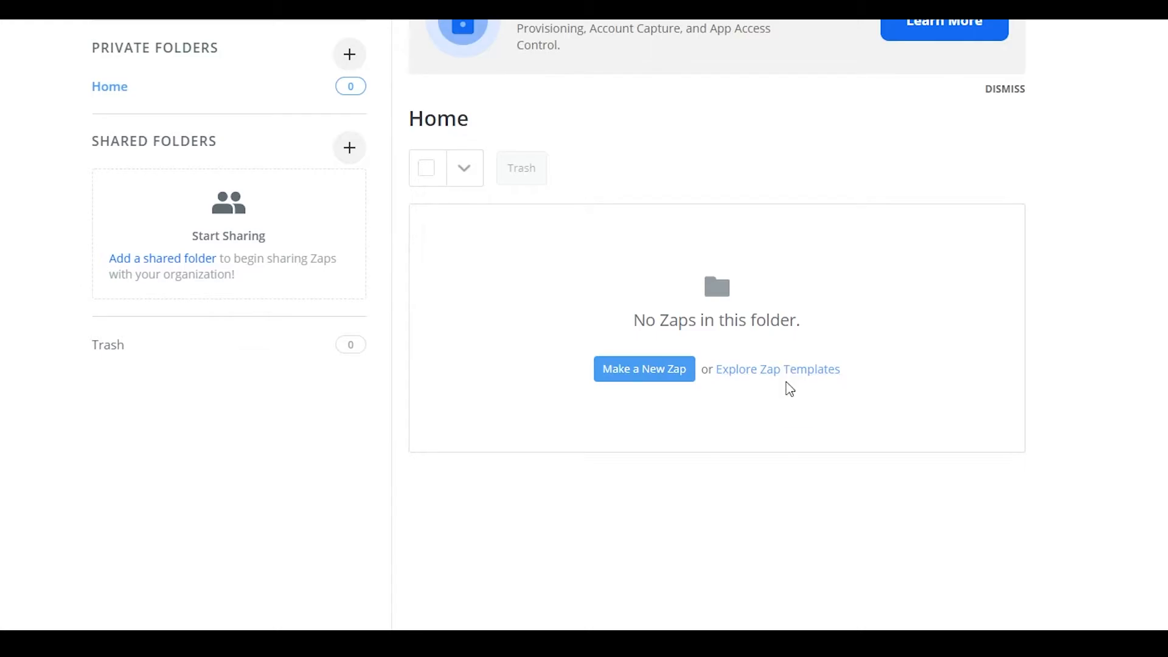
scroll(786, 383, "up", 2)
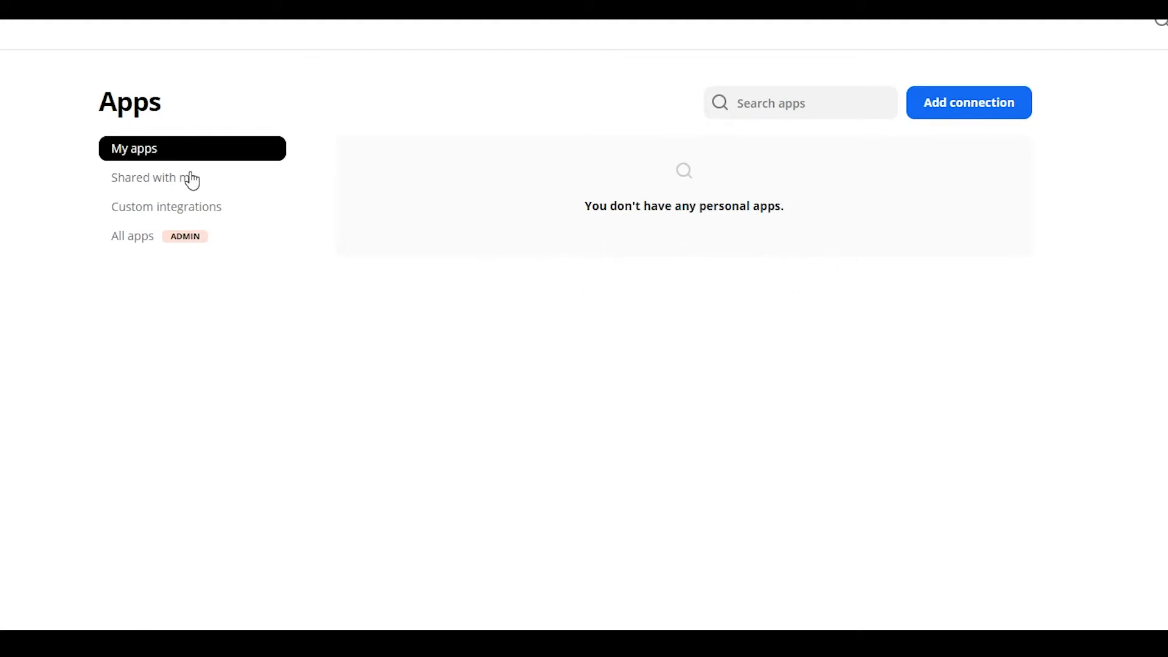
- Search the Apps page for "insta" and look over the connections offered
left_click(782, 112)
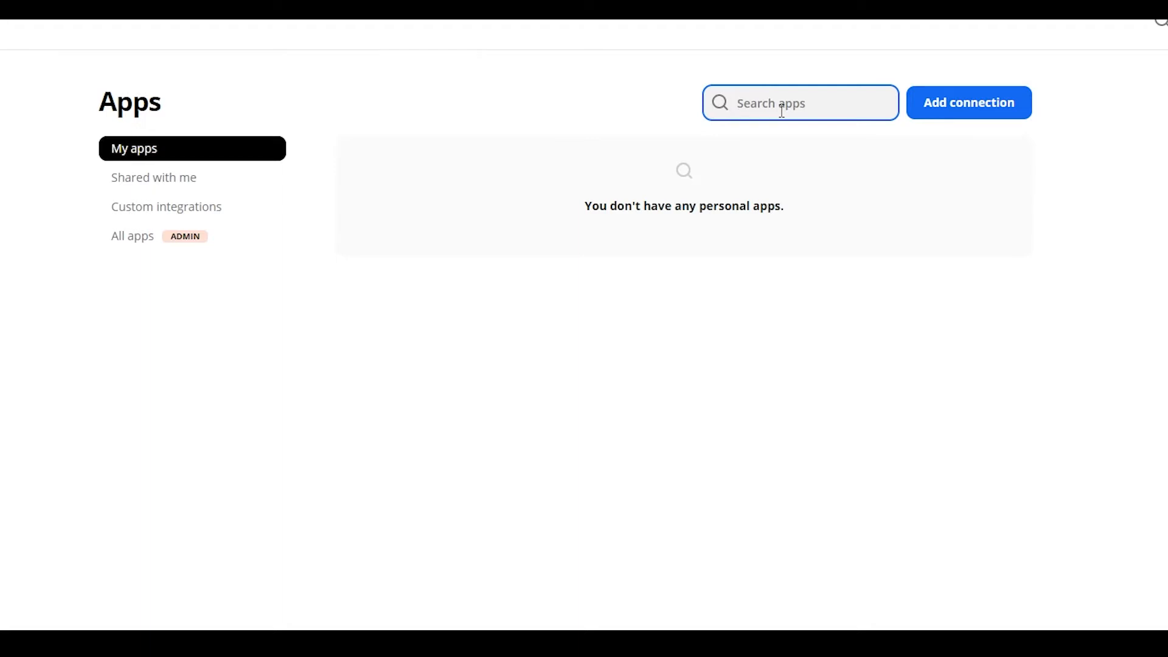
type("insta")
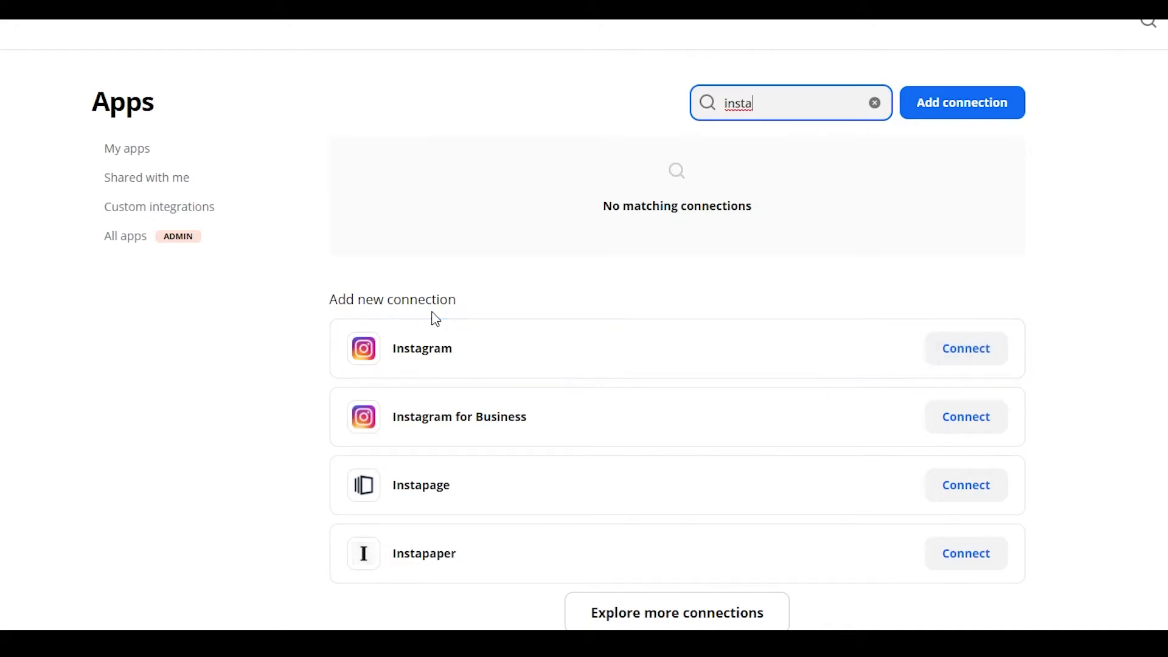
left_click(91, 329)
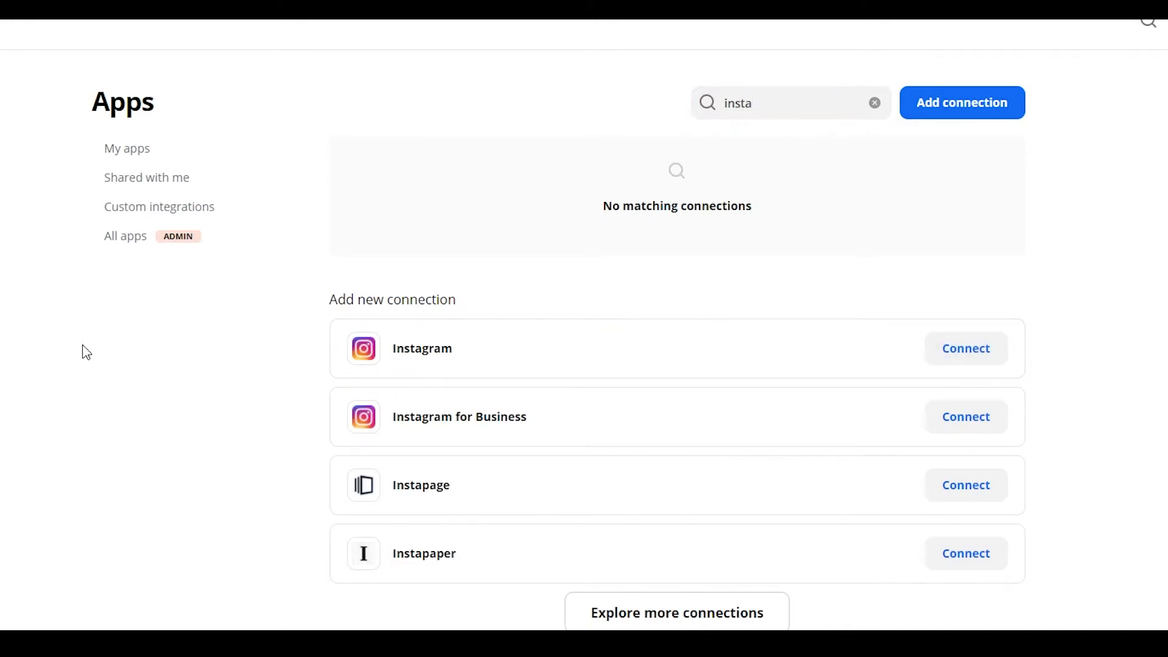
scroll(52, 358, "down", 1)
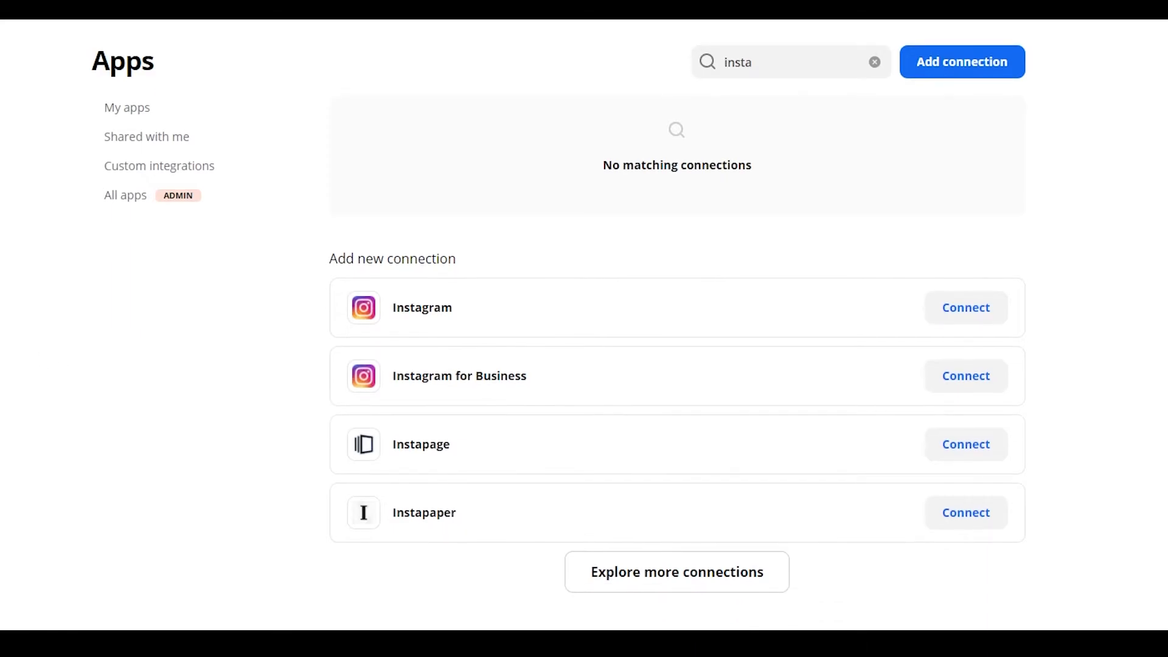
- View the Zap History page, return to the dashboard and look over its recommended workflows
left_click(168, 284)
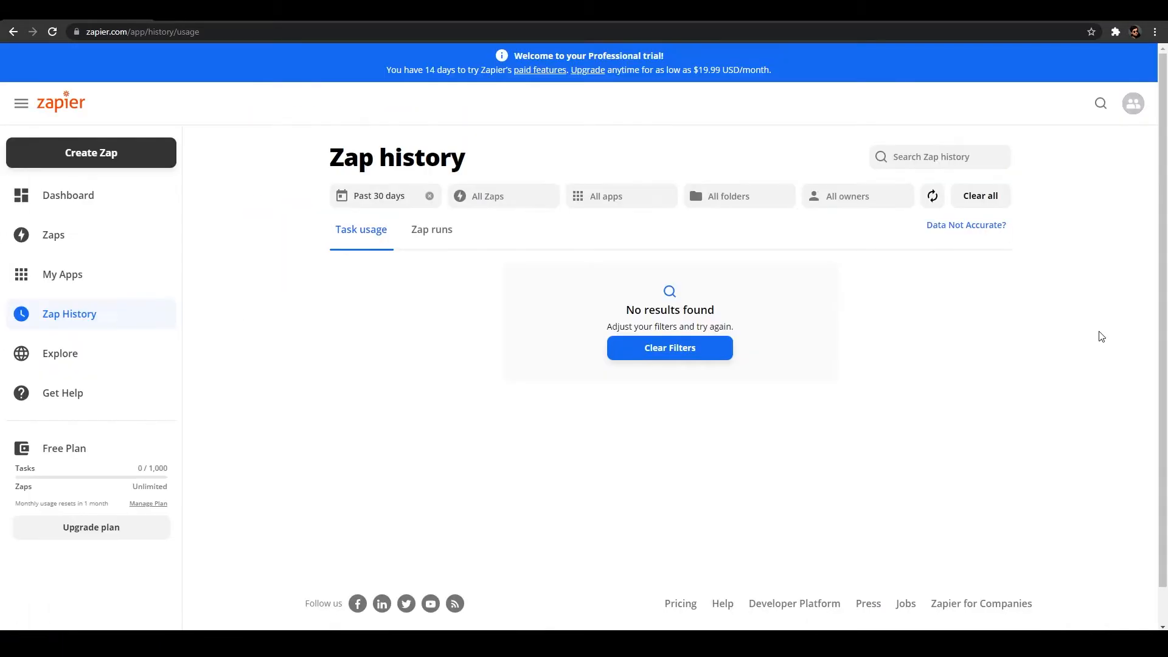
scroll(542, 336, "down", 1)
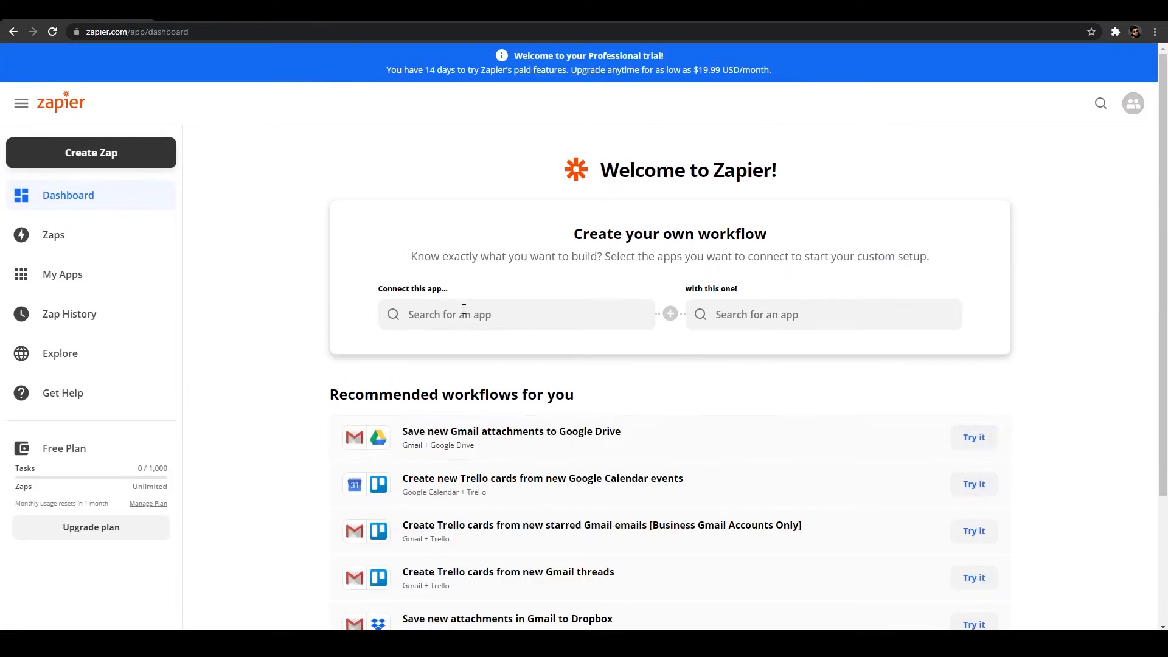
scroll(808, 400, "down", 4)
scroll(807, 400, "up", 4)
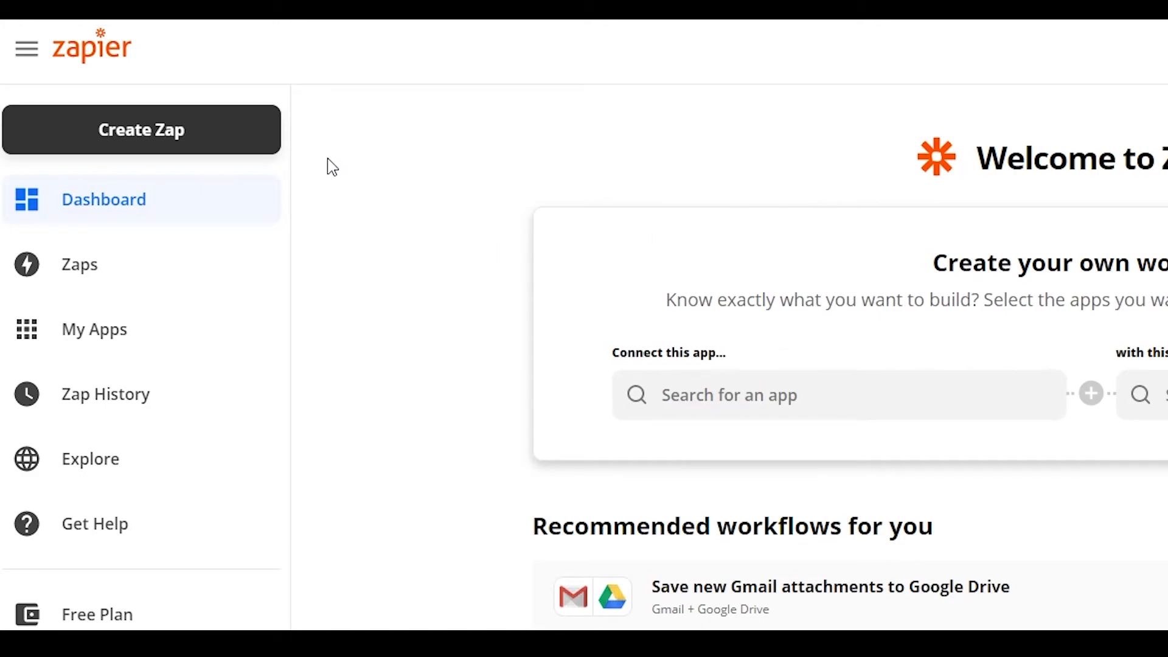
- Create a new Zap and choose Google Calendar as its trigger app
left_click(112, 141)
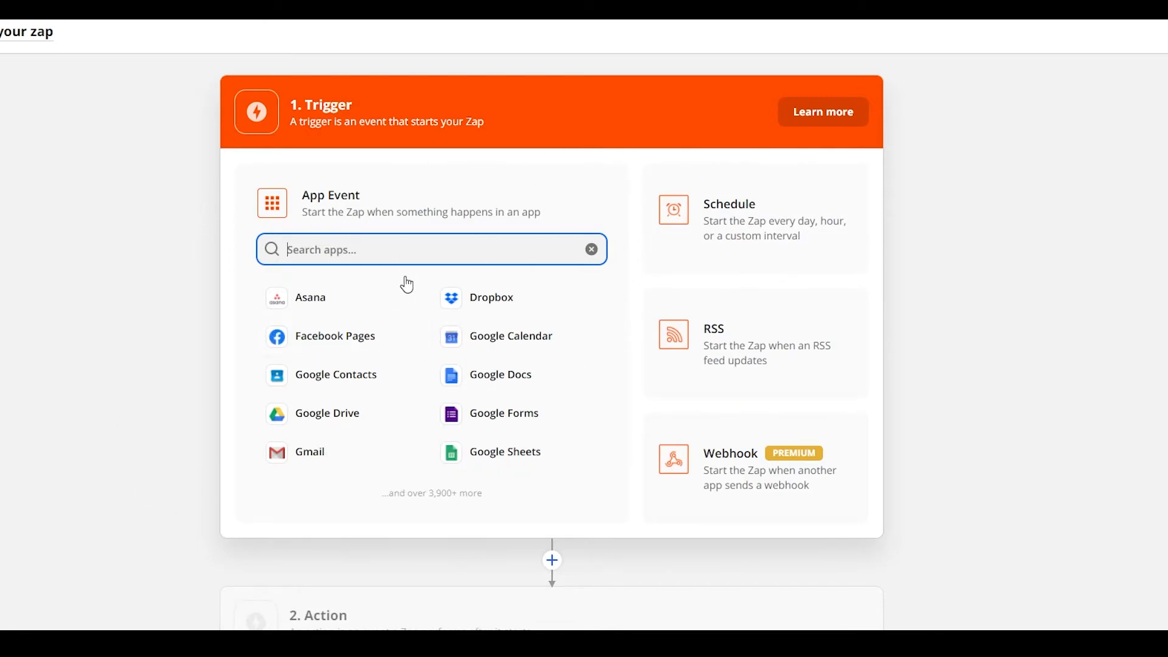
scroll(398, 252, "down", 1)
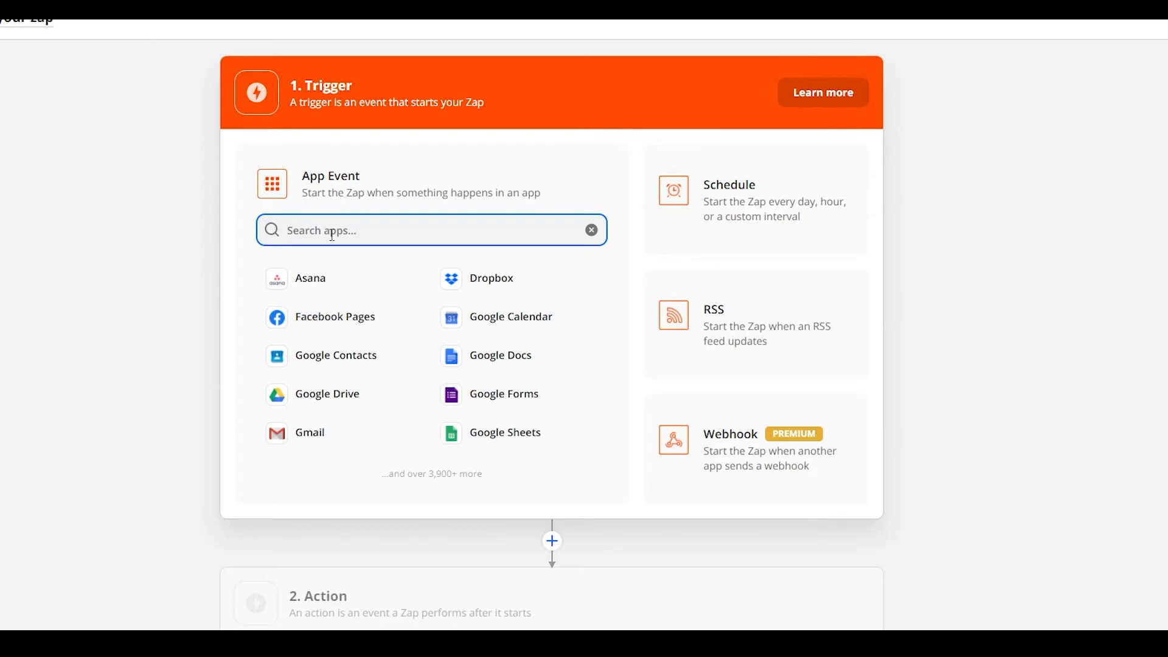
left_click(511, 317)
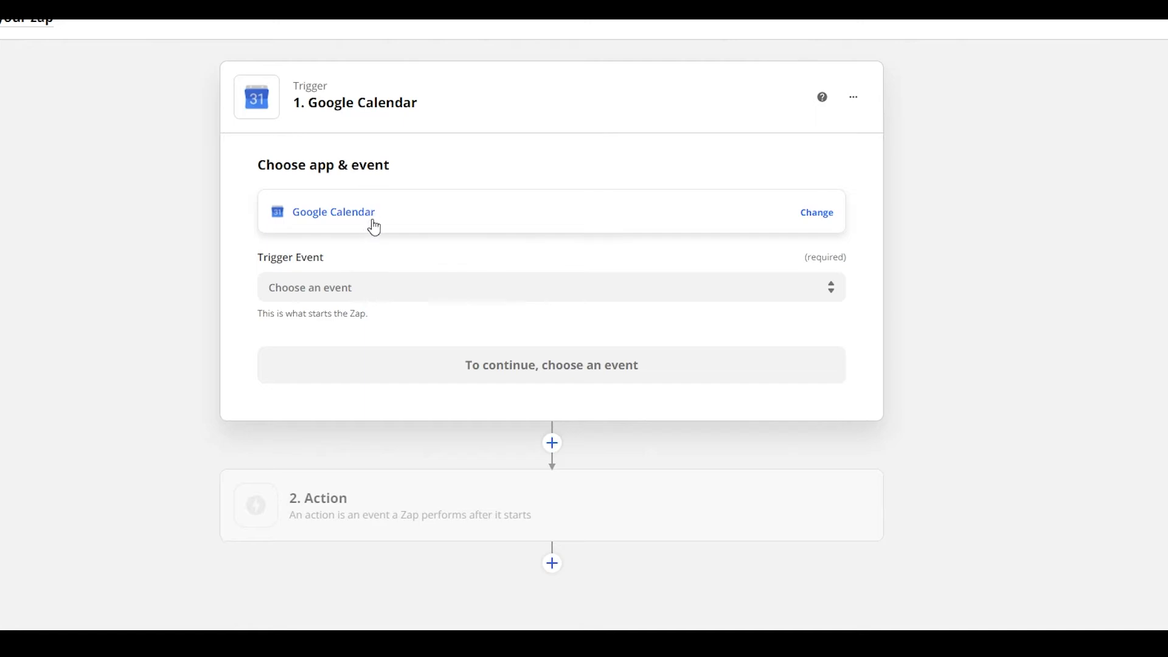
- Look through the available Google Calendar trigger events, choose New Event and continue to the account setup
left_click(331, 285)
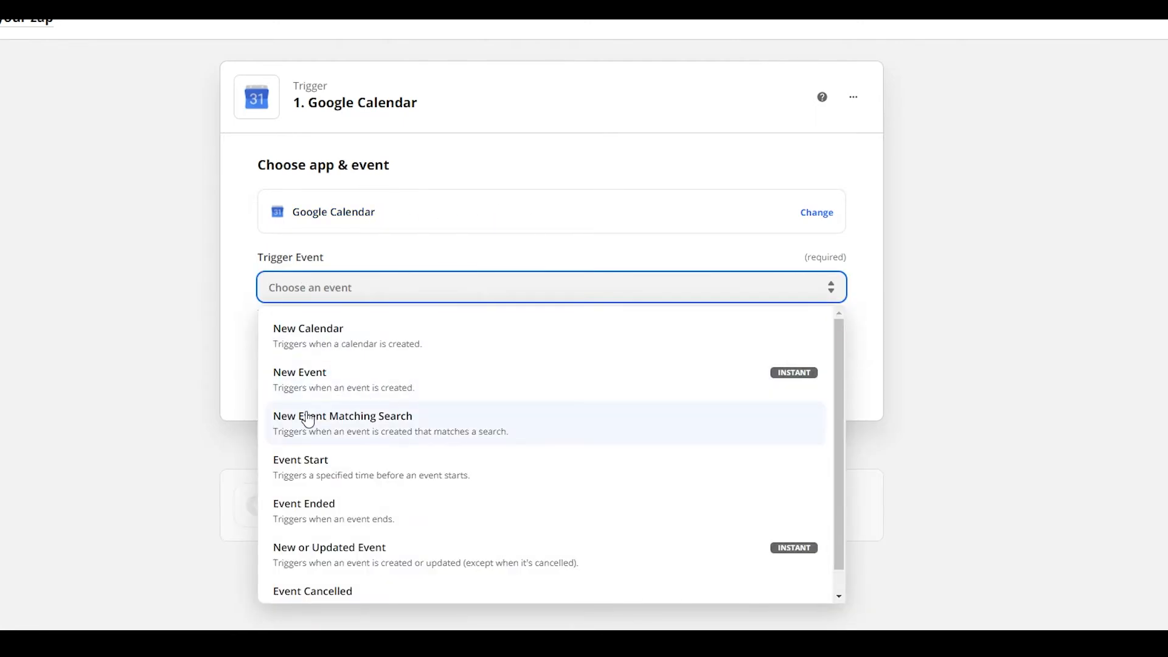
scroll(365, 521, "down", 1)
scroll(373, 547, "up", 1)
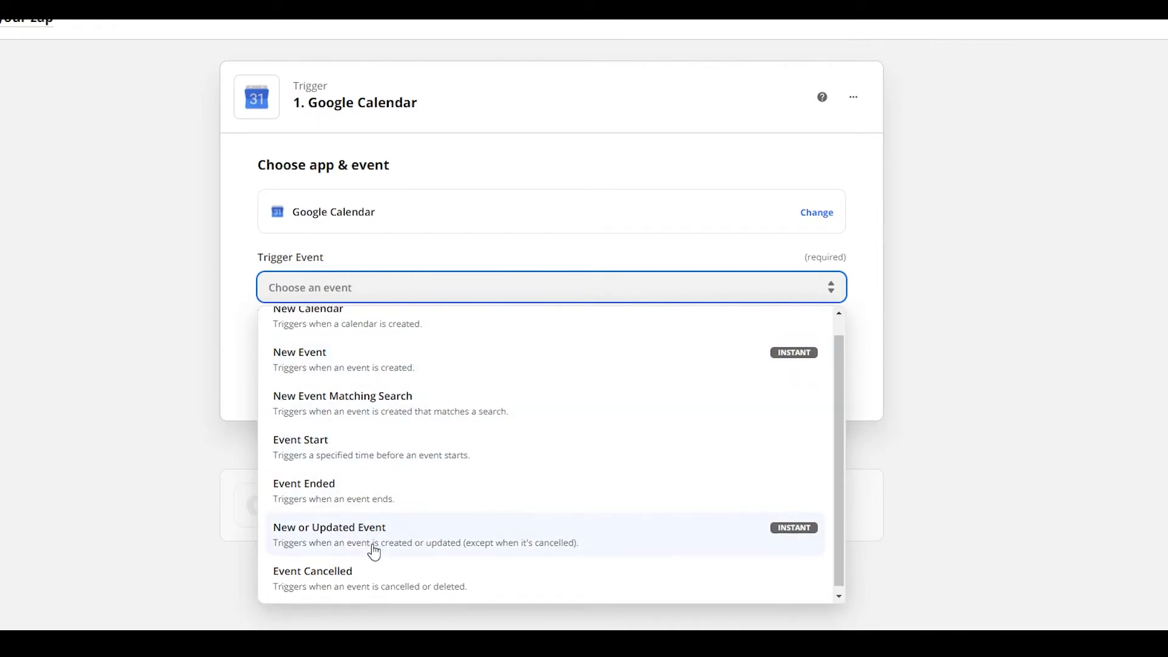
scroll(451, 495, "down", 1)
scroll(339, 370, "up", 1)
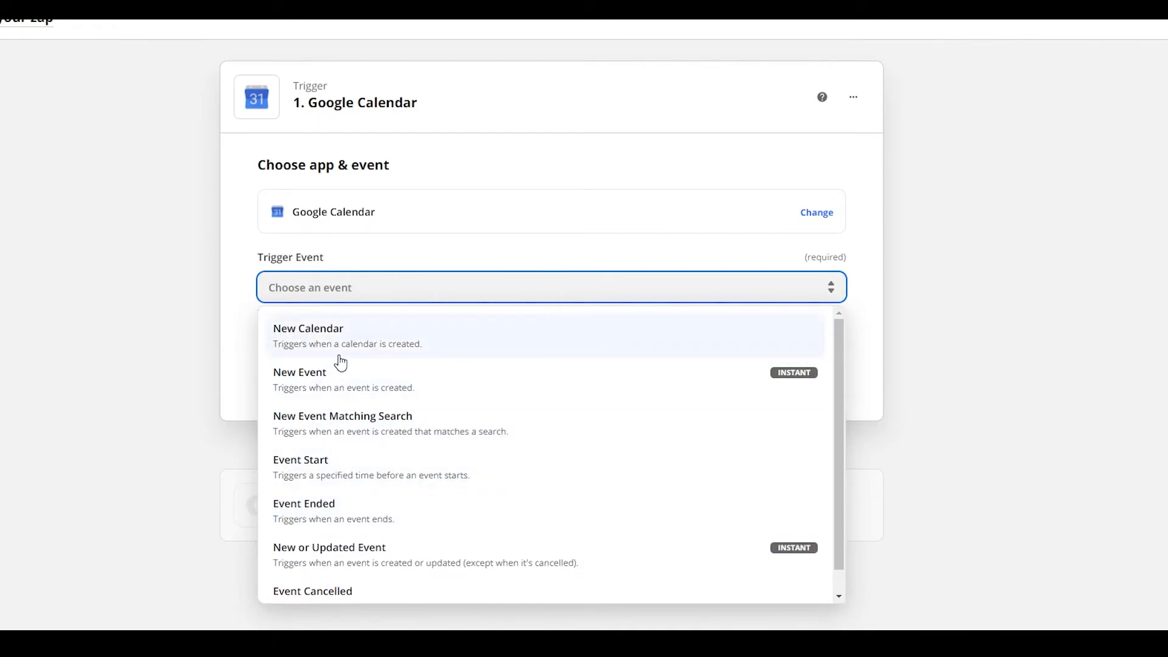
scroll(333, 372, "up", 1)
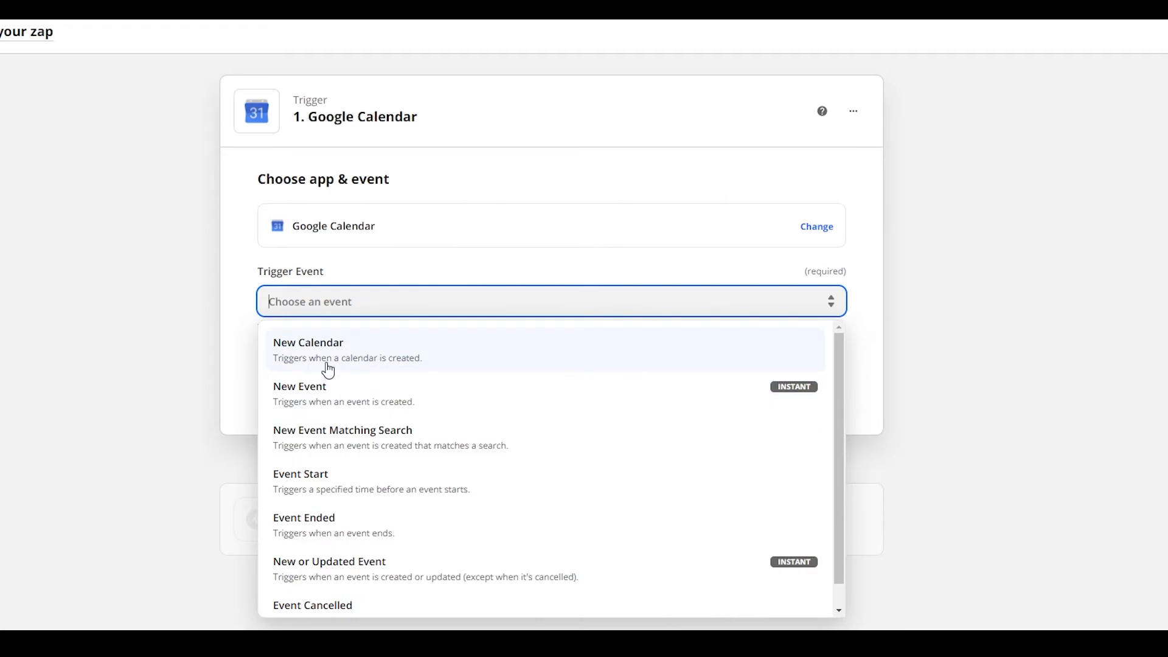
scroll(326, 368, "down", 1)
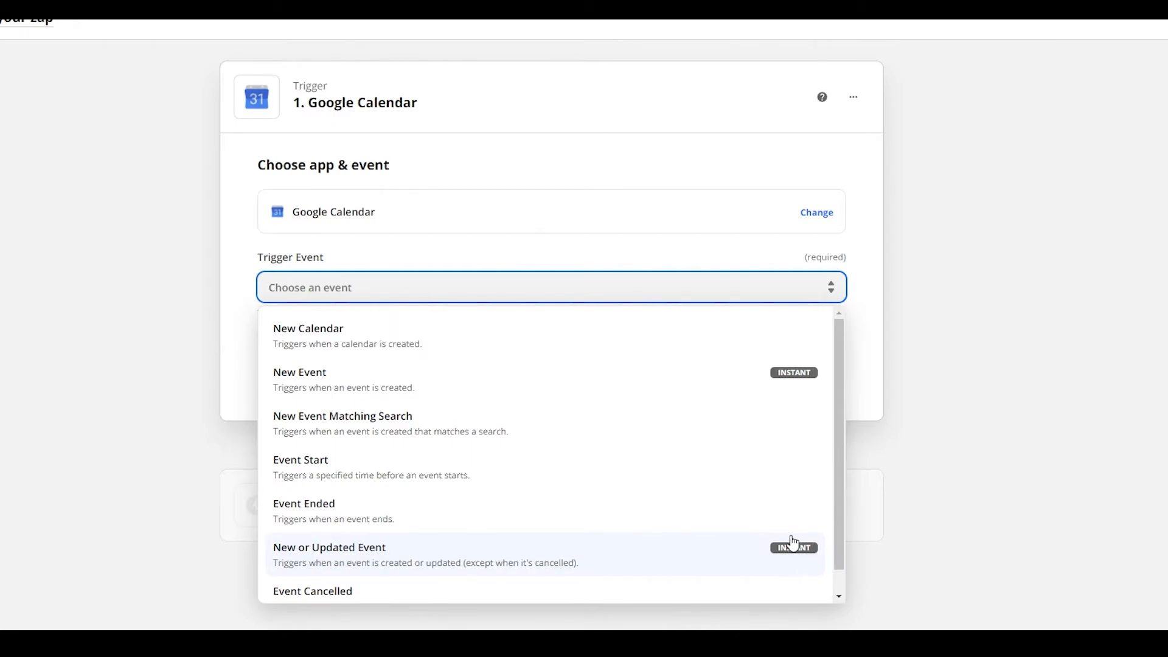
left_click(396, 390)
left_click(397, 383)
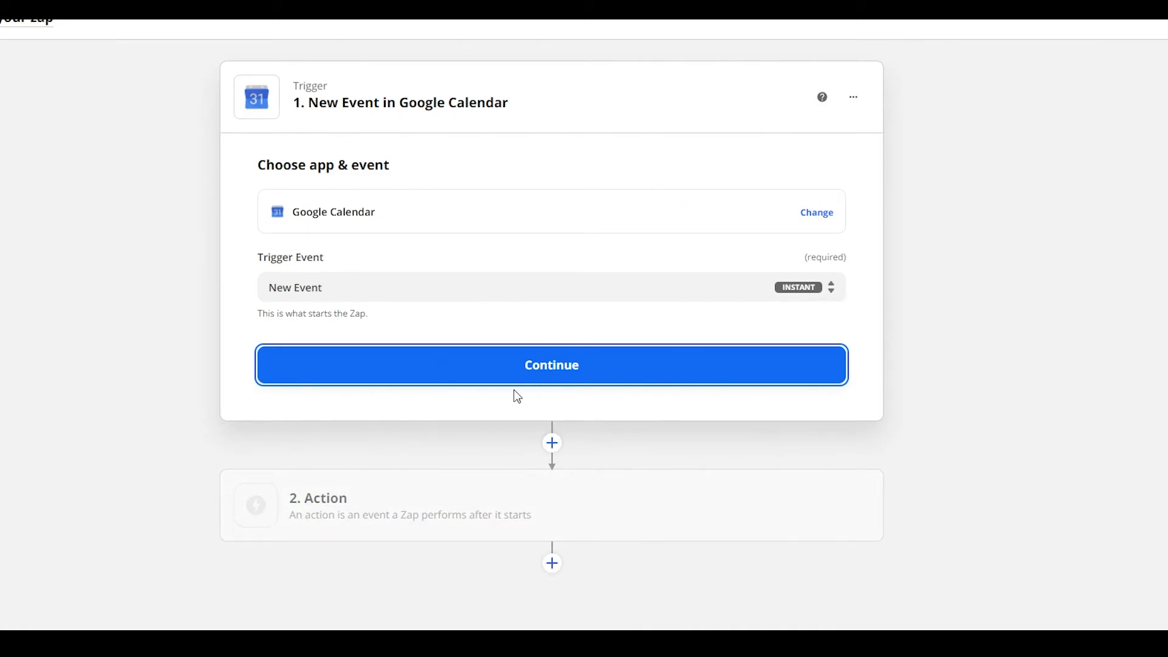
left_click(574, 367)
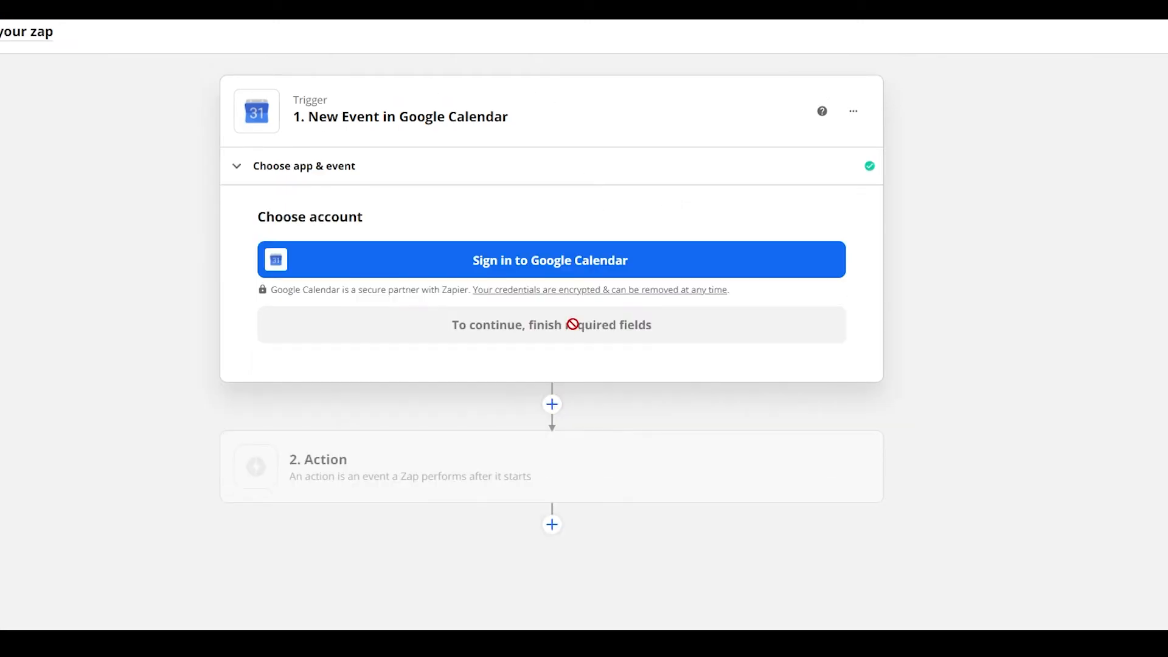
- Connect the Google Calendar account and set the trigger's calendar to Birthdays
left_click(547, 262)
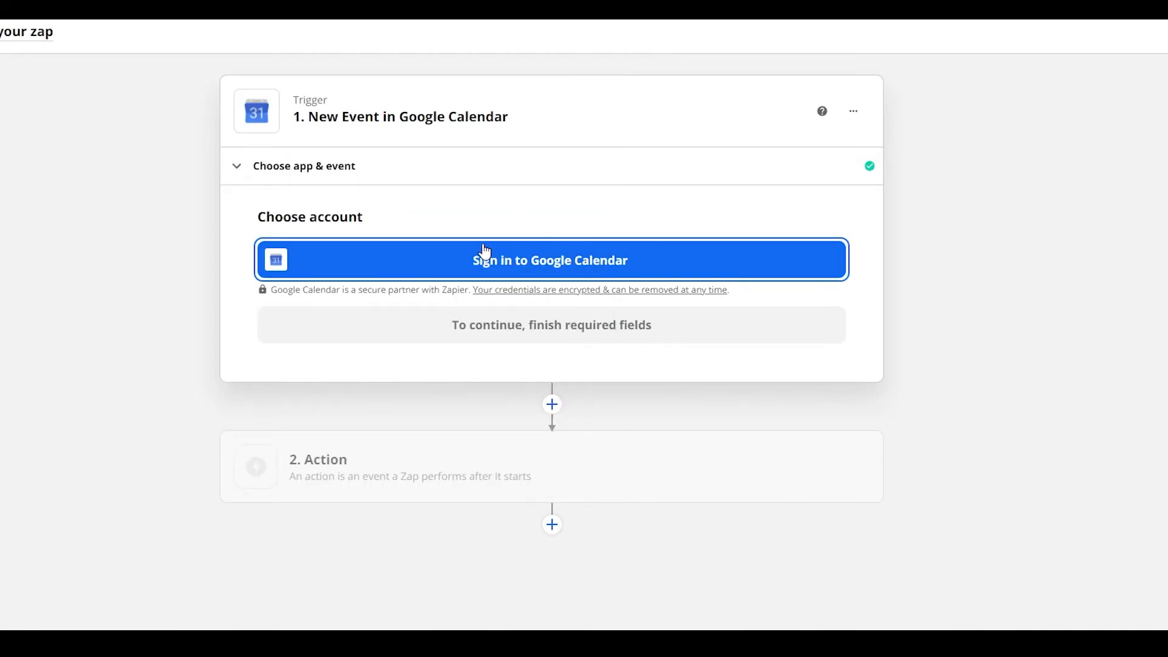
left_click(575, 265)
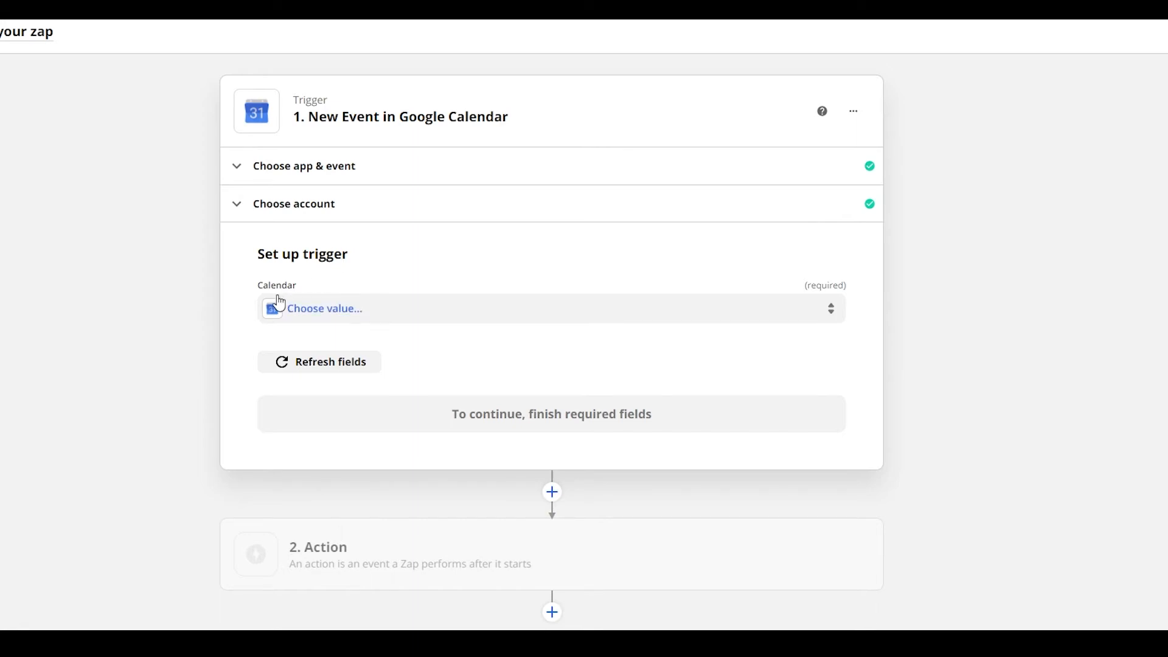
left_click(380, 310)
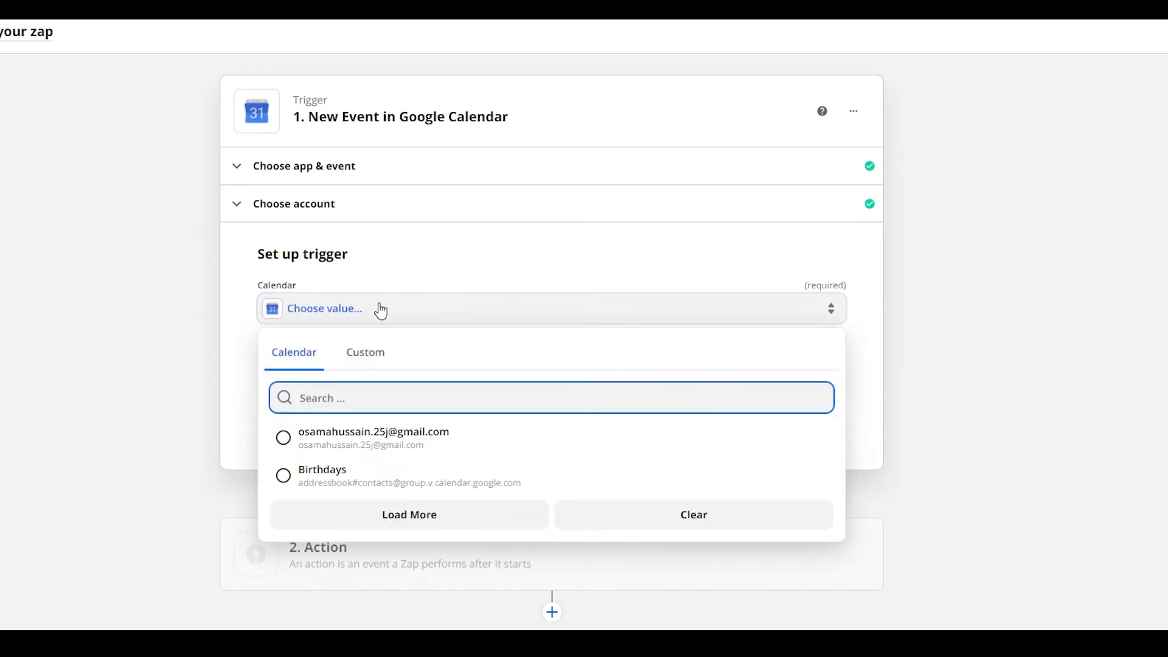
left_click(359, 486)
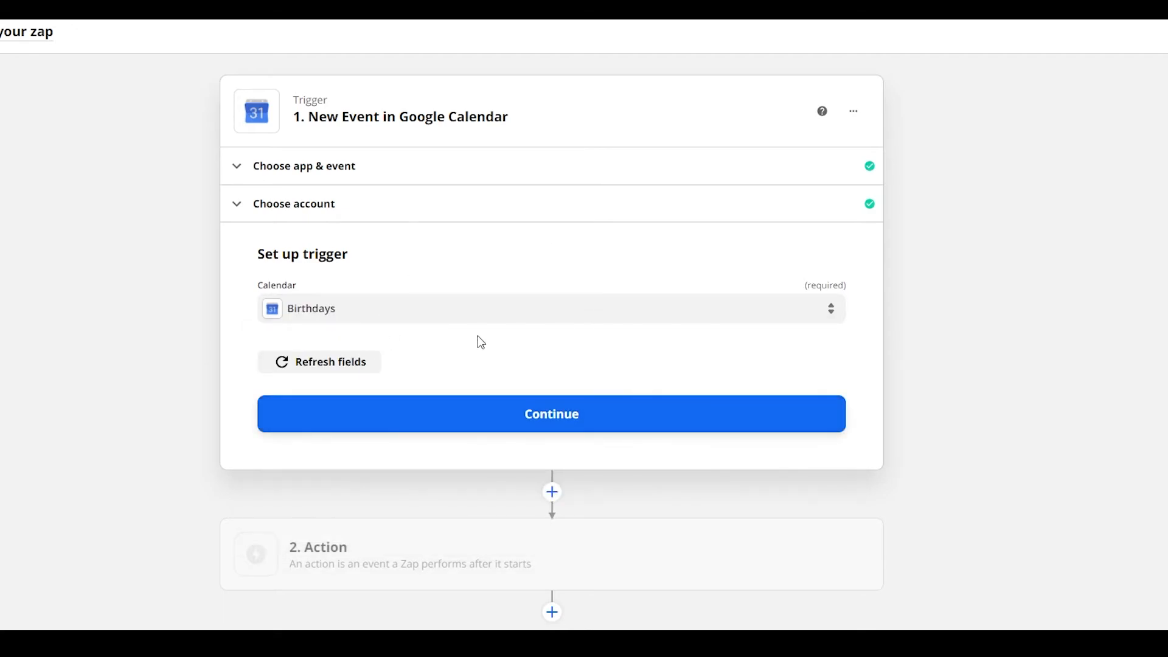
left_click(514, 417)
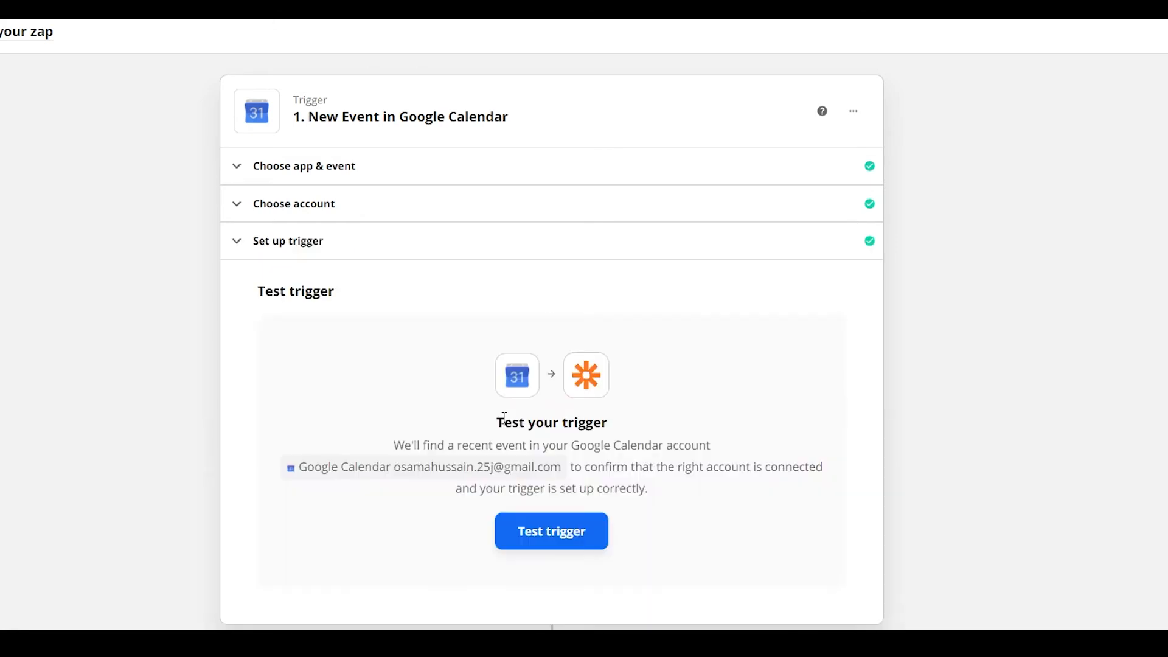
- Run the trigger test, then skip testing and confirm to continue with the rest of the Zap
scroll(499, 426, "down", 2)
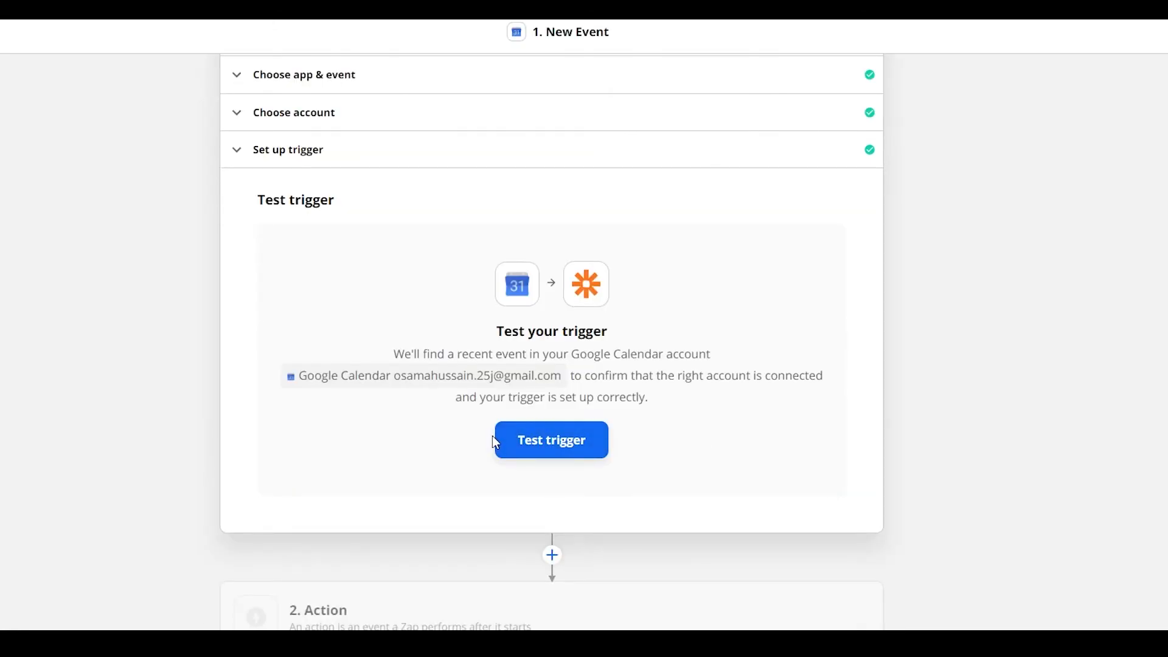
scroll(535, 436, "down", 1)
left_click(574, 443)
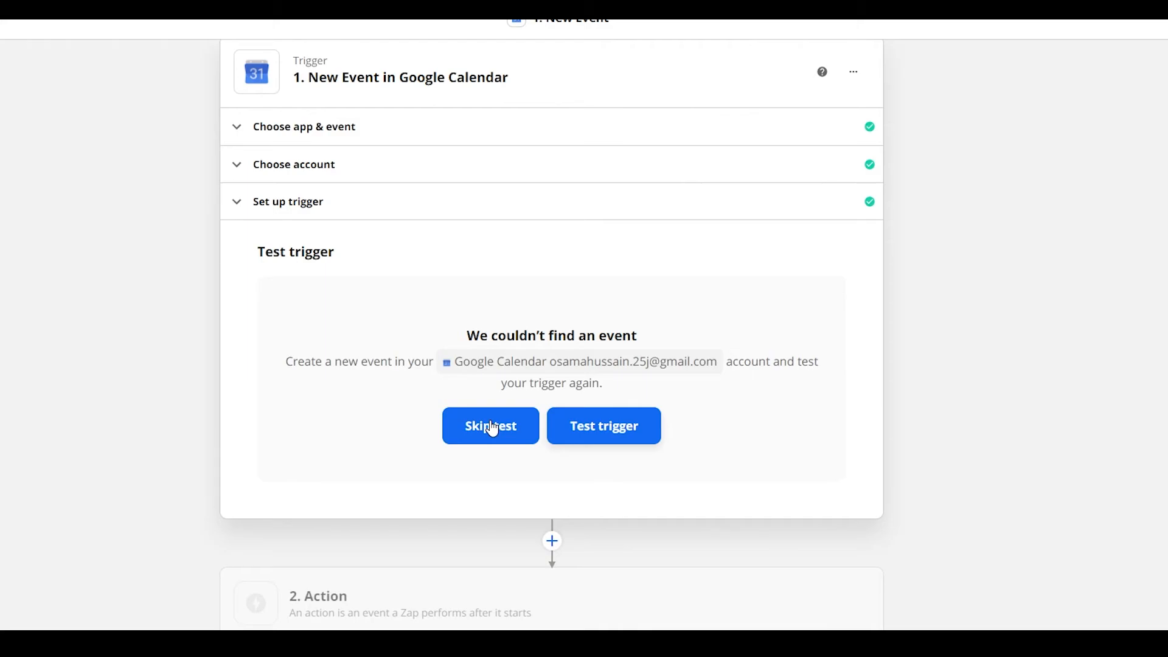
scroll(492, 427, "up", 1)
left_click(482, 461)
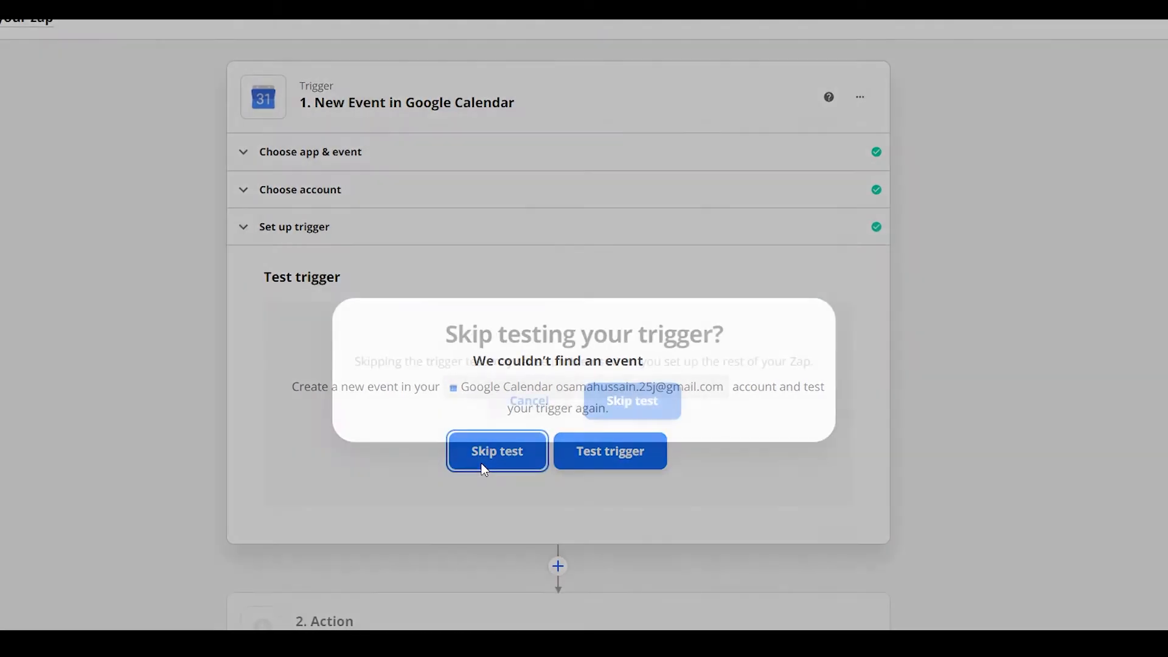
left_click(620, 406)
- Choose Twitter as the app for the Zap's action
scroll(620, 412, "down", 3)
left_click(344, 410)
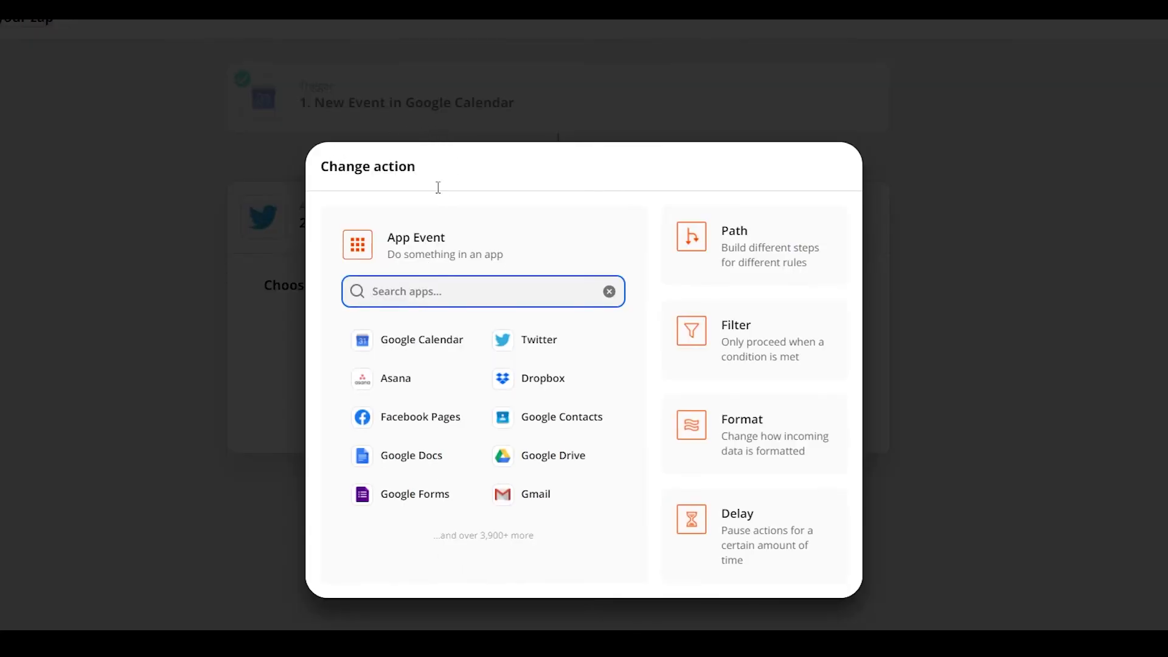
left_click(528, 341)
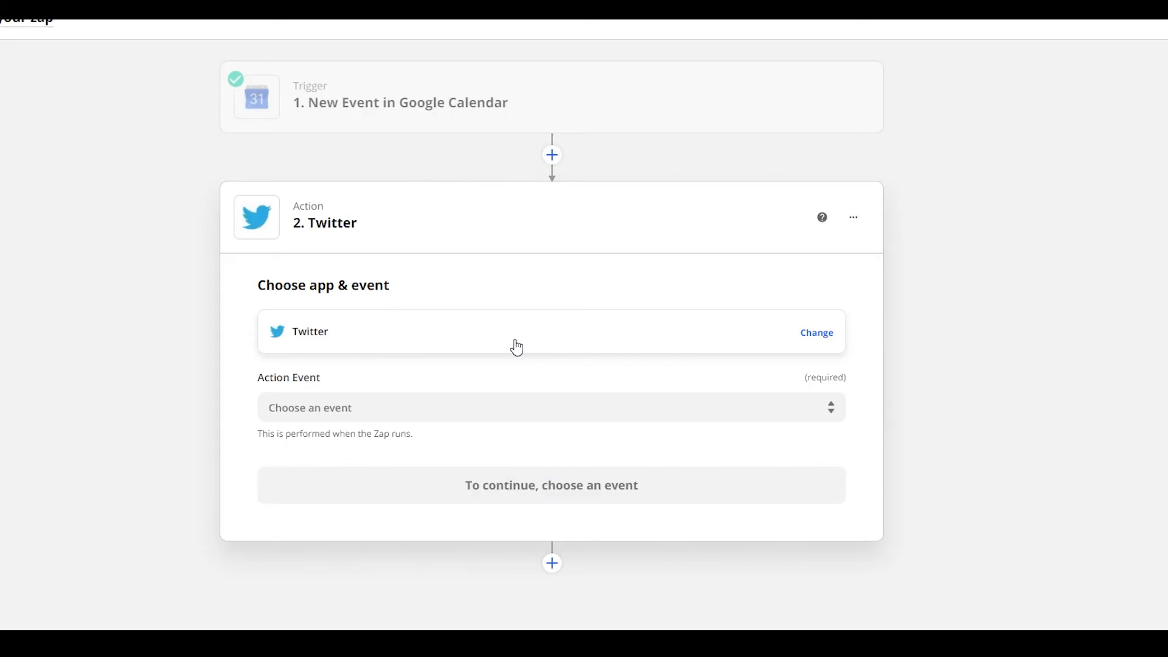
mouse_move(456, 112)
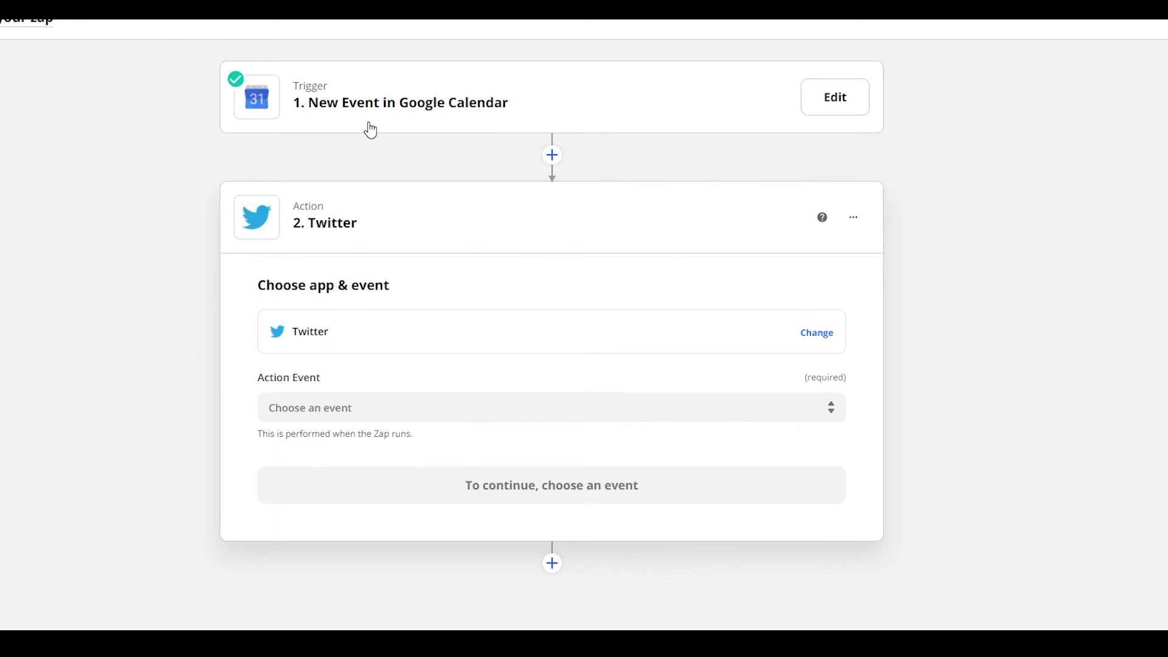
scroll(340, 248, "up", 1)
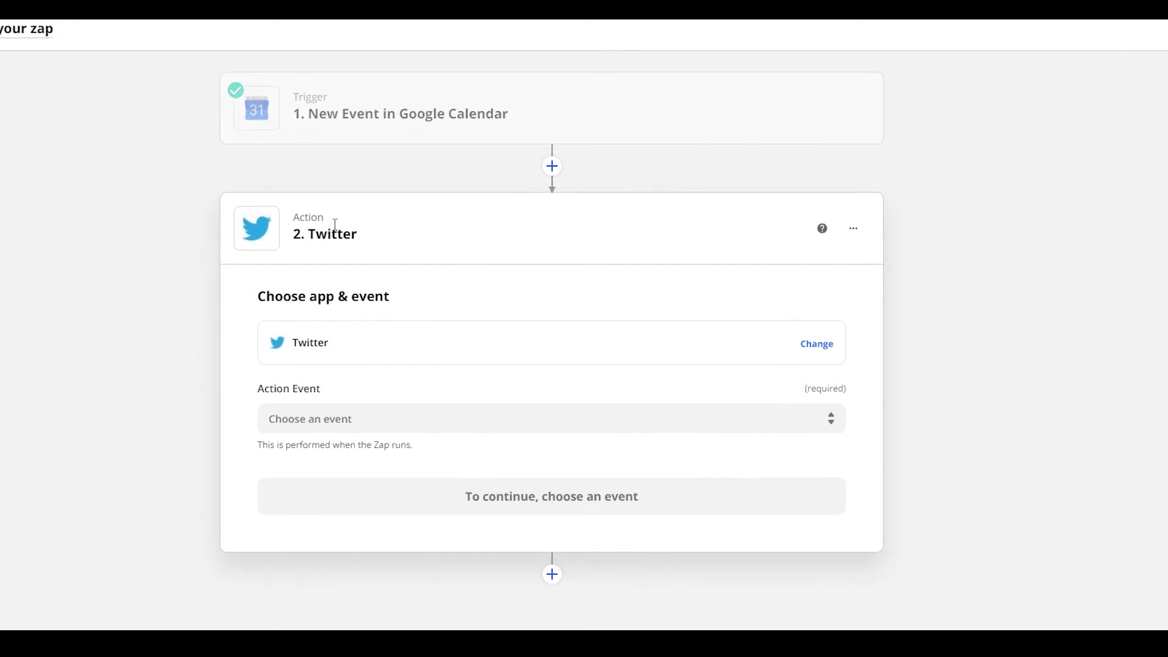
- Set the Twitter action event to Create Tweet and connect the Twitter account
left_click(434, 421)
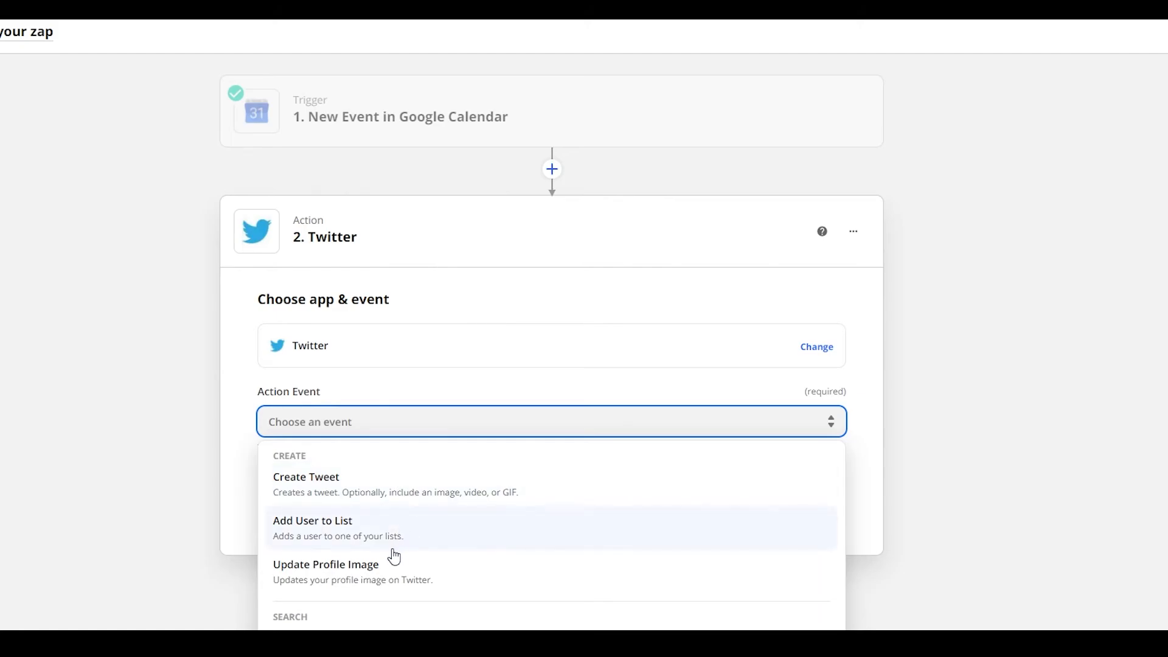
left_click(393, 502)
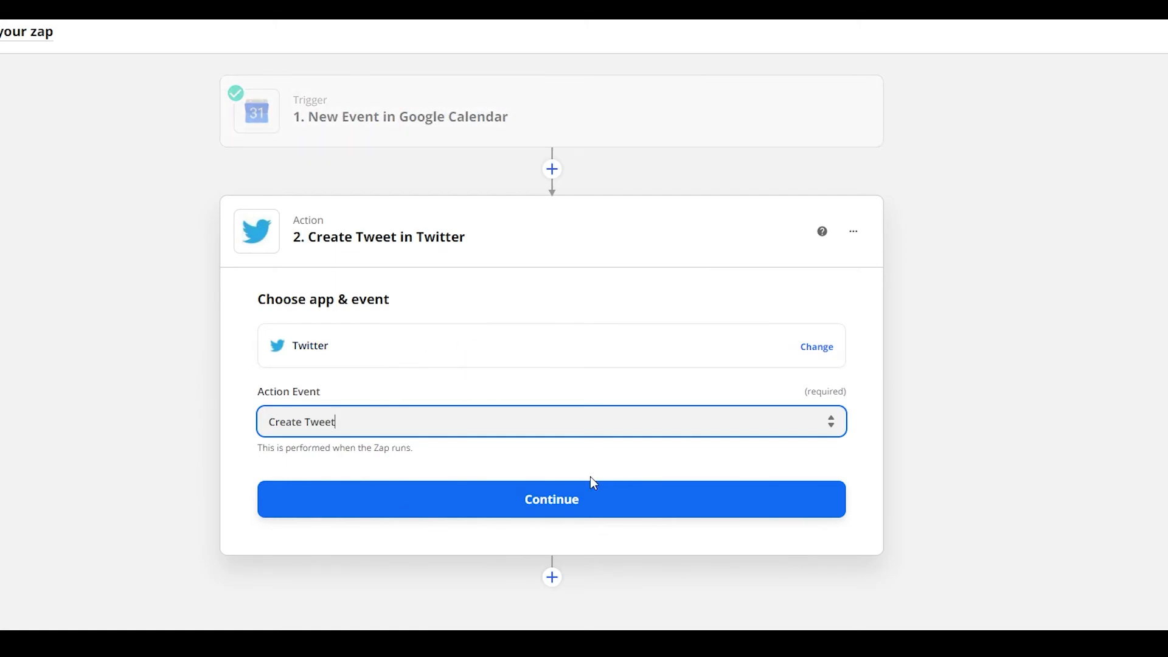
left_click(556, 509)
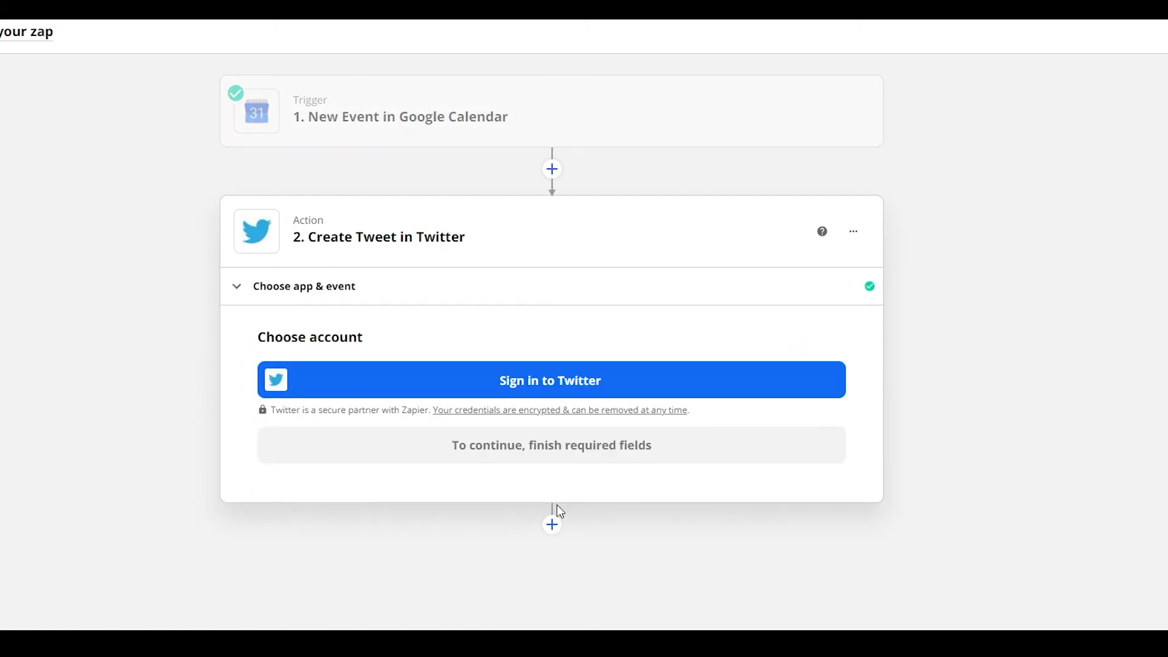
left_click(551, 383)
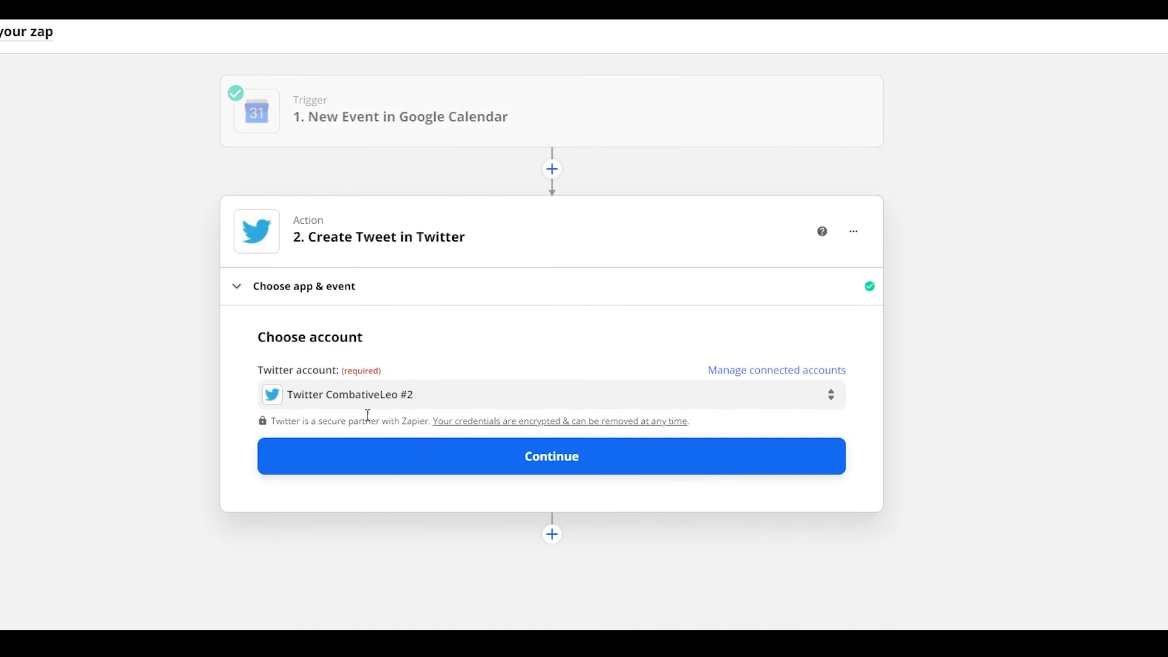
left_click(540, 469)
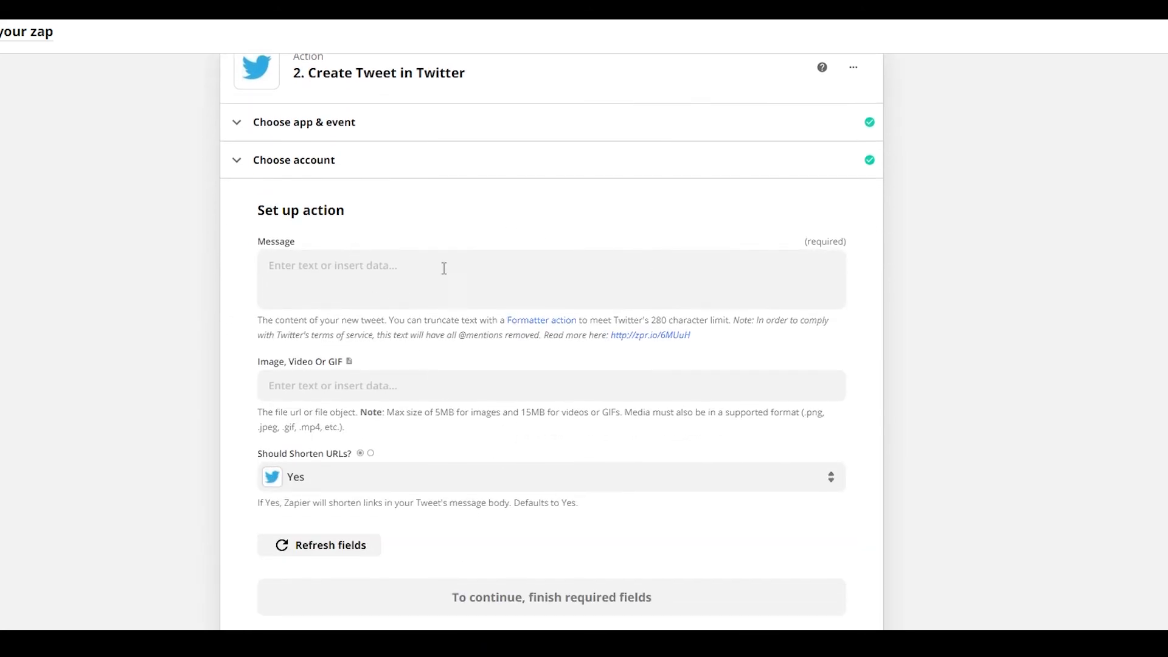
- Set the tweet's message to "Happy birthday" and complete the action setup, skipping its test
left_click(337, 269)
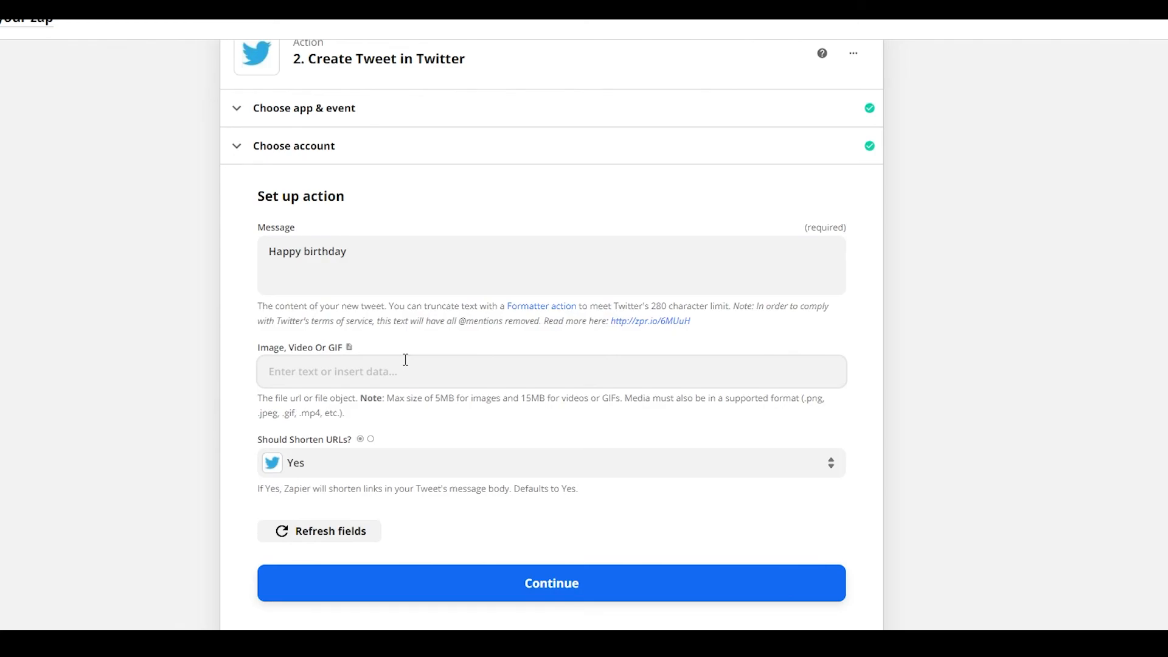
left_click(390, 359)
left_click(254, 361)
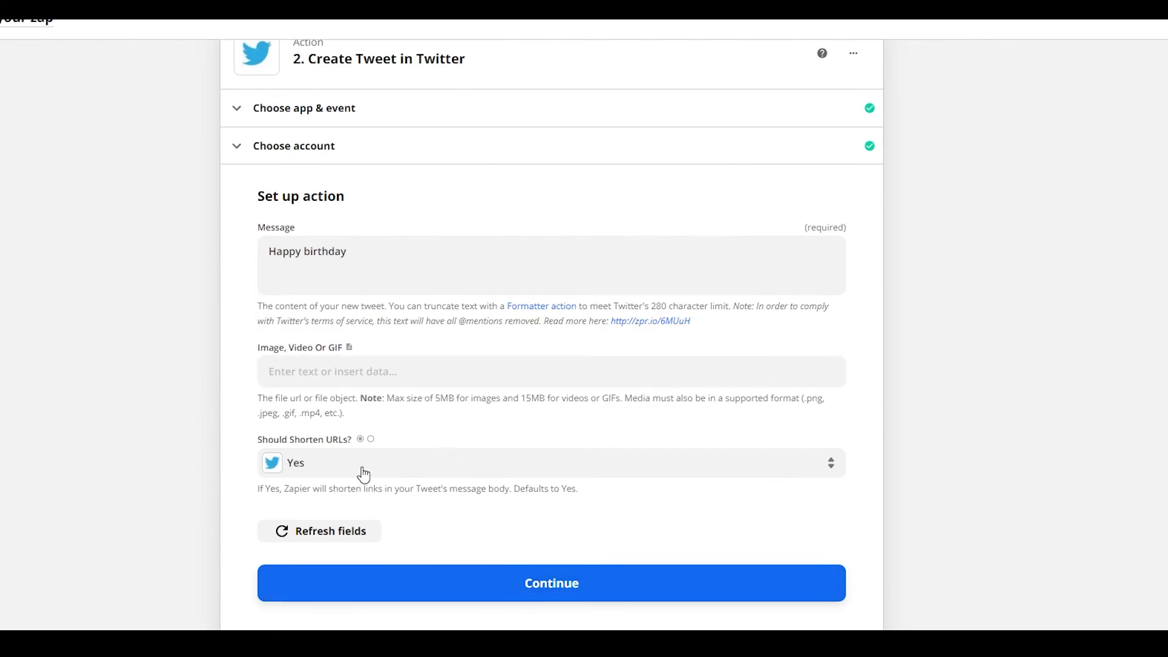
left_click(553, 590)
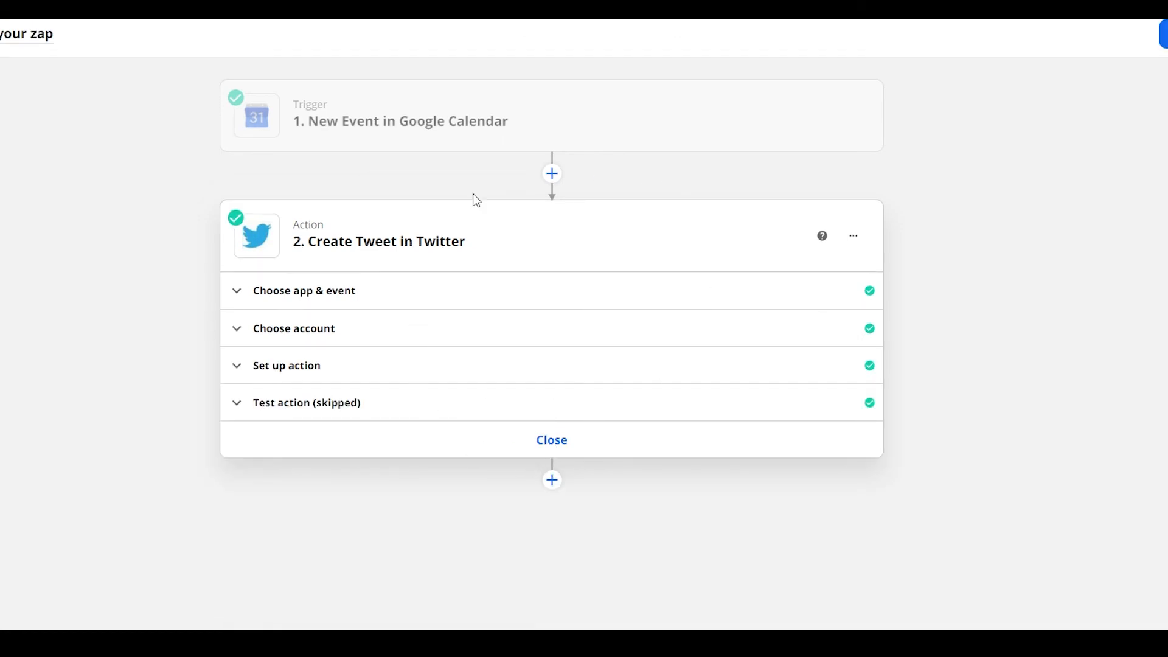
- Turn the Zap on and dismiss the offer to share a copy
mouse_move(345, 118)
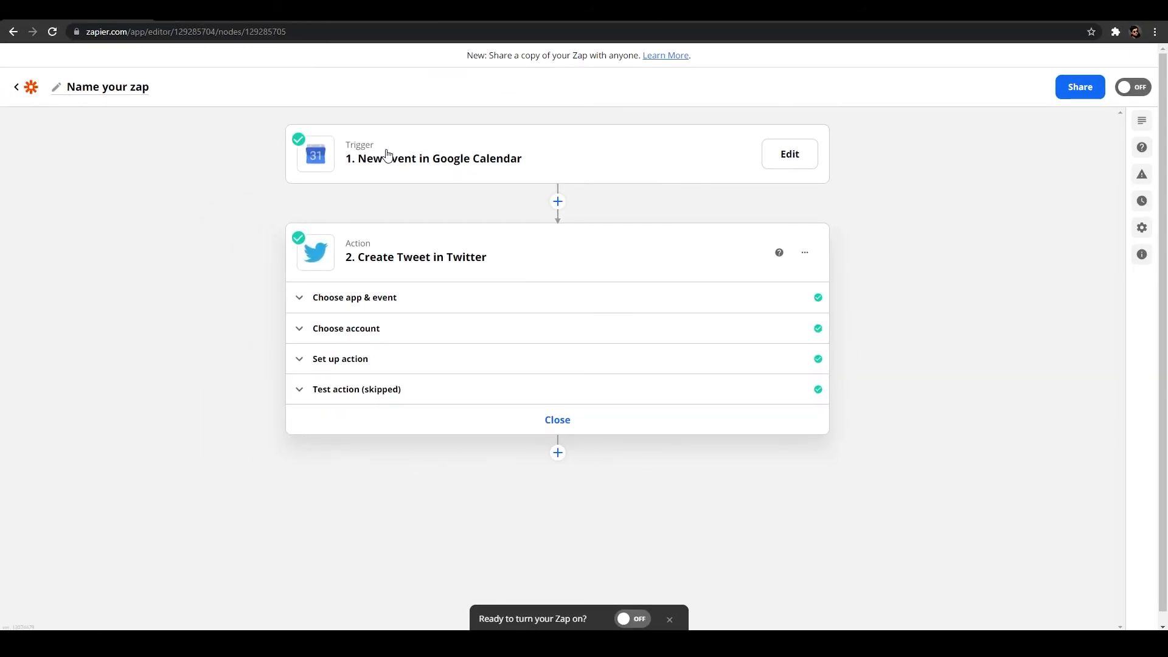
left_click(624, 619)
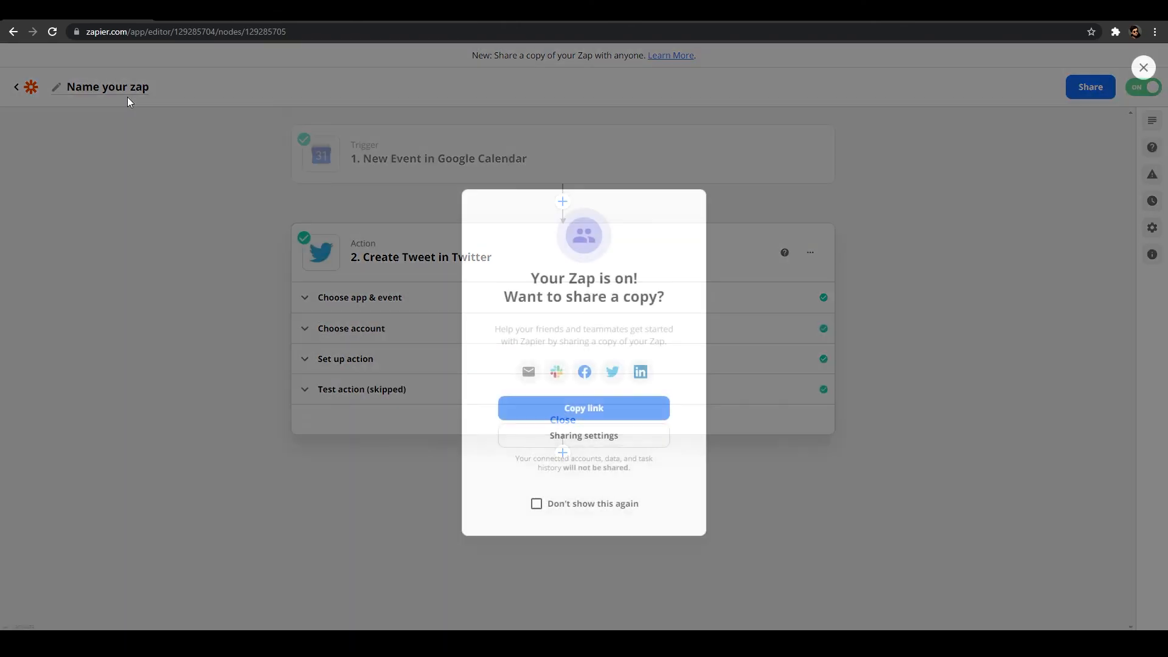
left_click(127, 96)
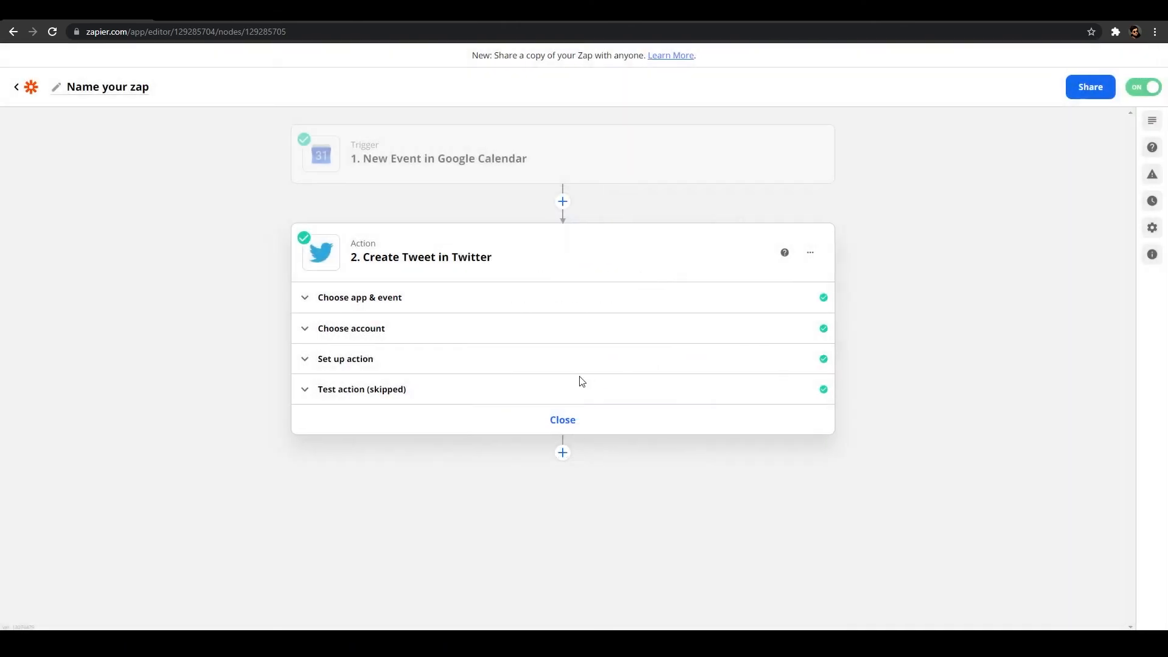
- Name the Zap "Birthdays"
left_click(139, 94)
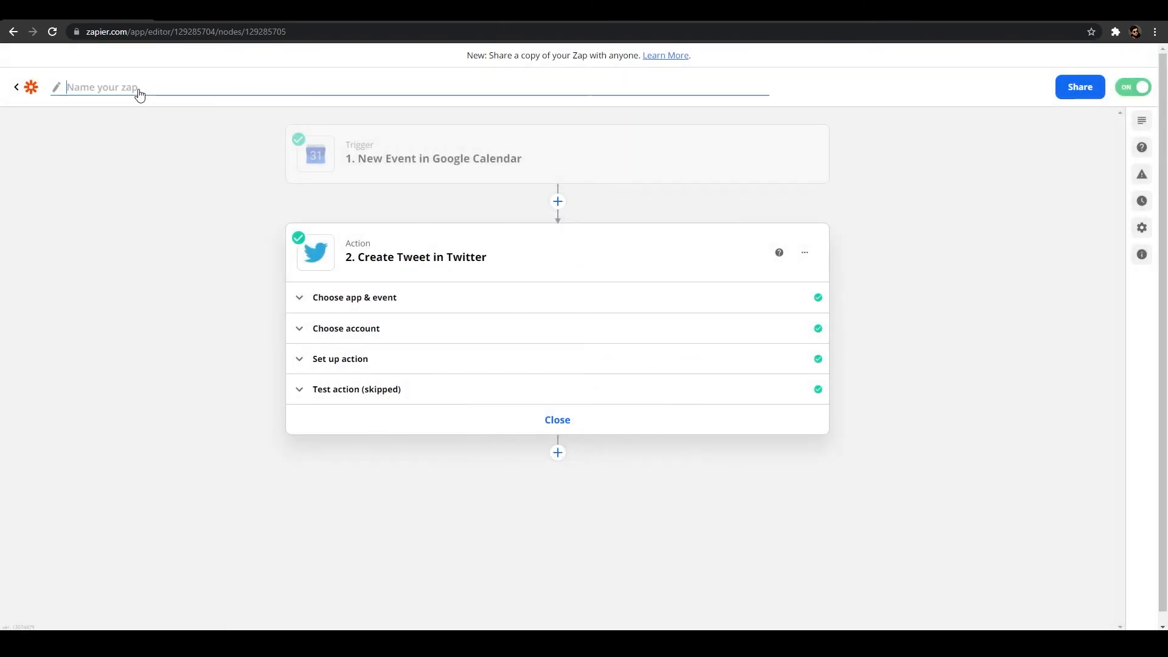
type("Birthdays")
key("Return")
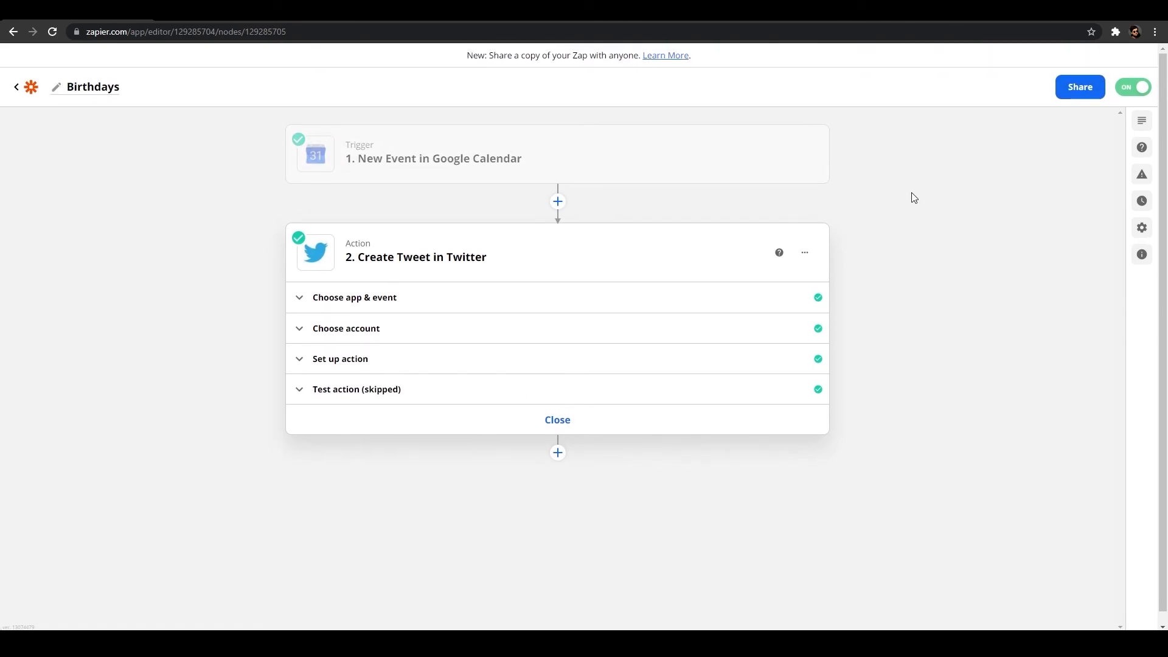
- Close the finished Zap's setup, view it in the Zaps list and return to the dashboard
left_click(603, 428)
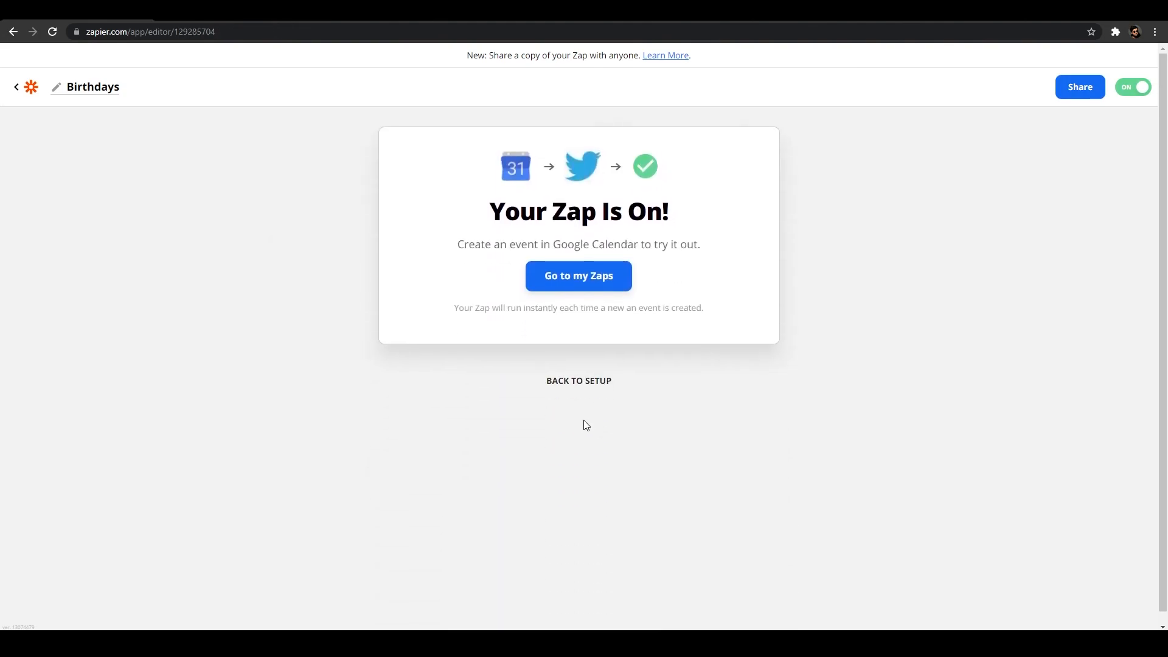
left_click(583, 287)
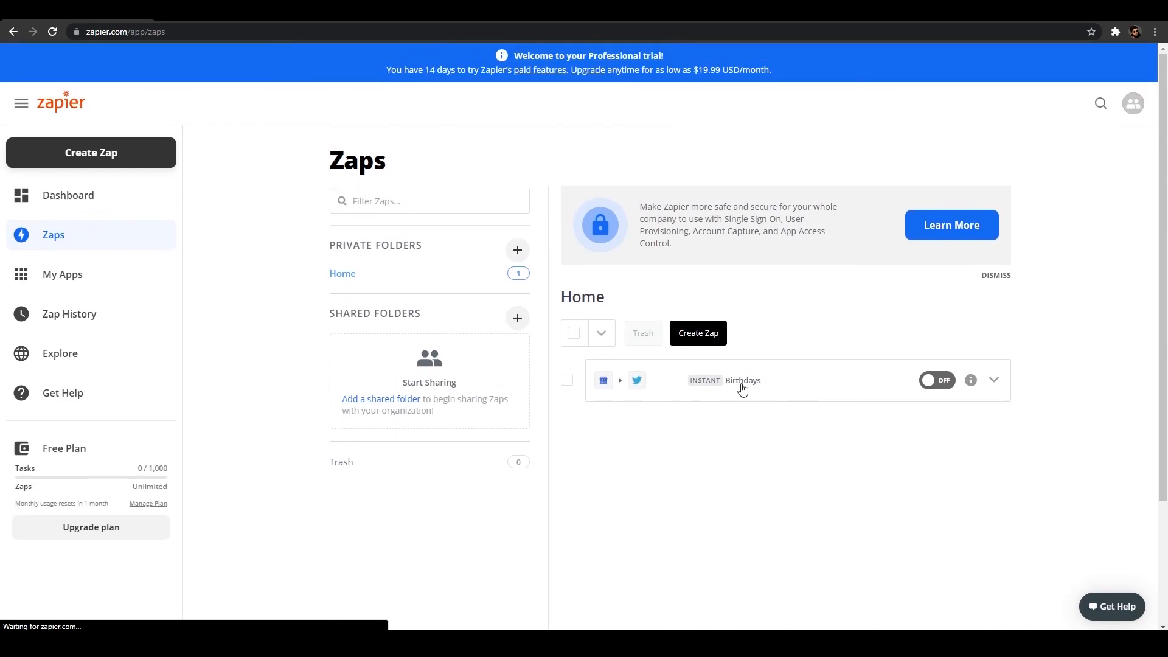
scroll(742, 390, "down", 2)
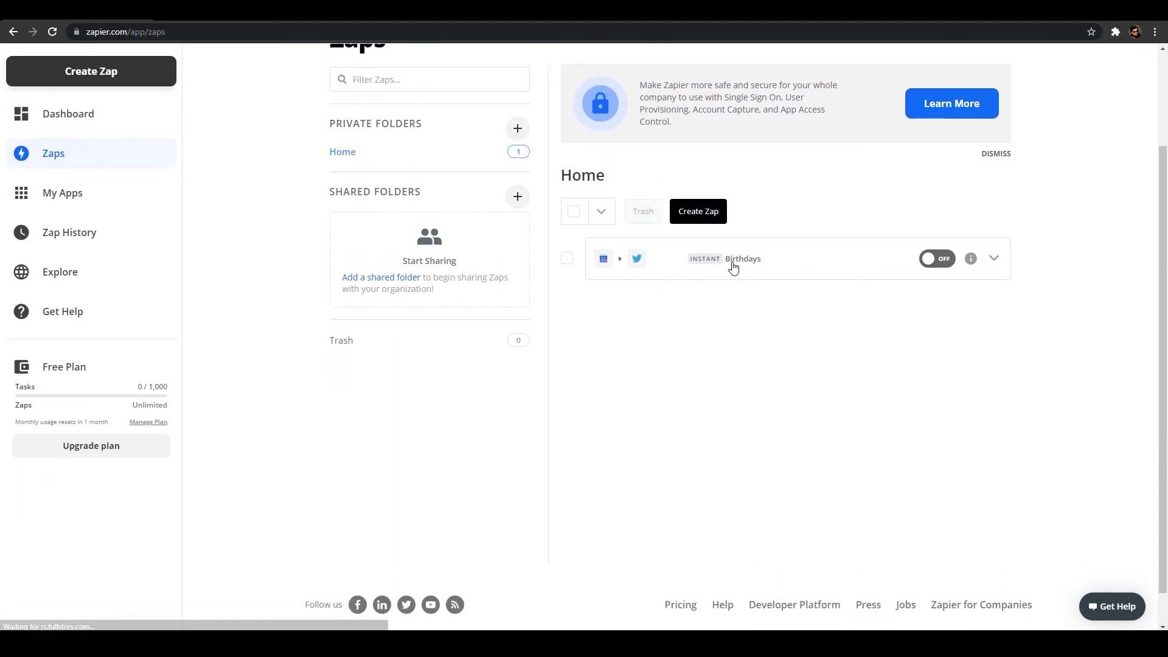
scroll(609, 255, "down", 1)
scroll(561, 263, "up", 3)
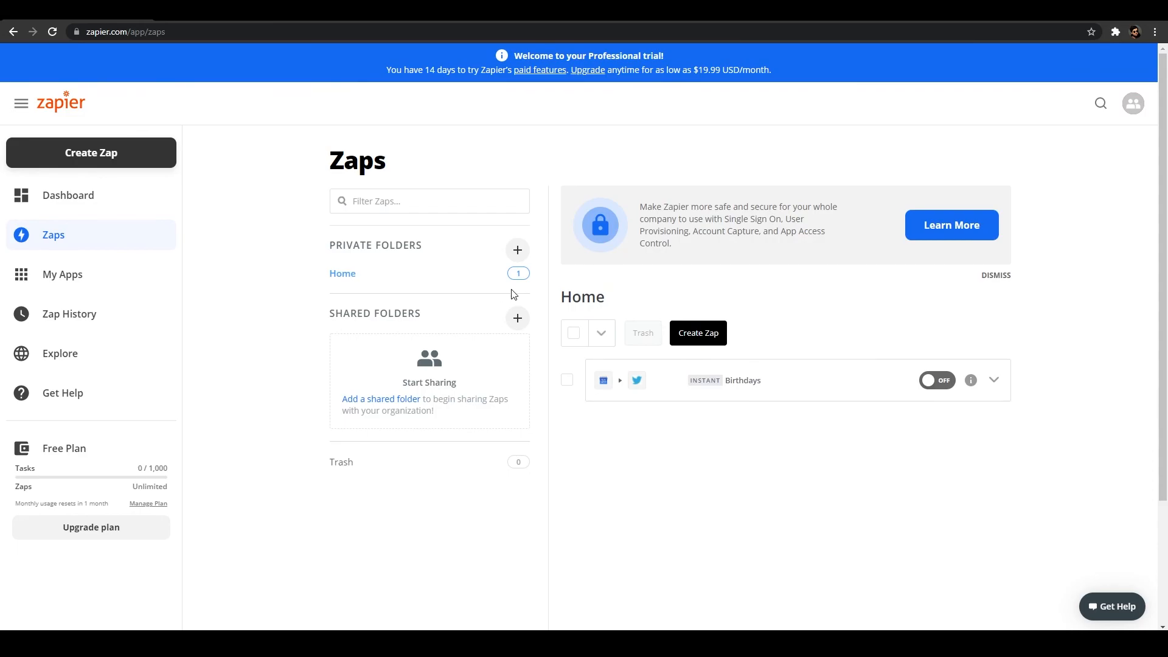
left_click(44, 102)
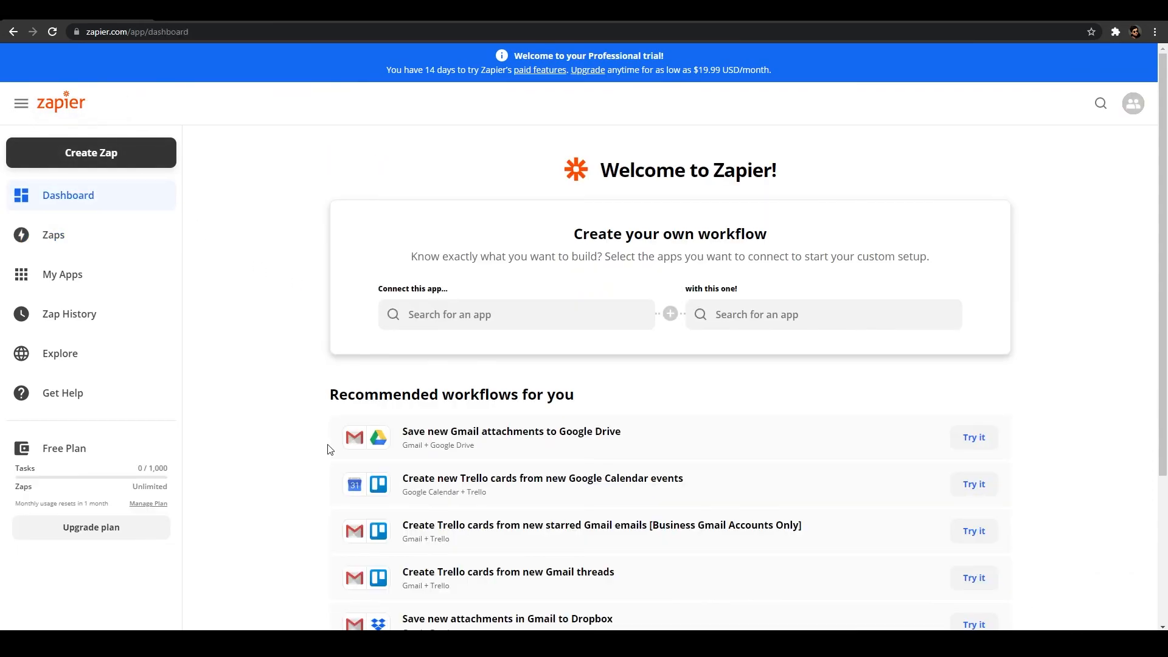